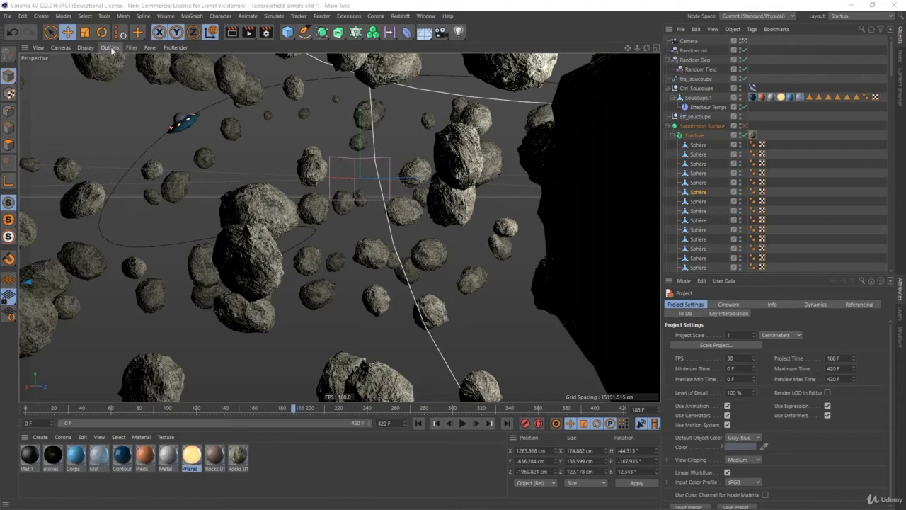
# - Play the asteroid field animation, then stop and scrub back to frame 238
pyautogui.click(111, 48)
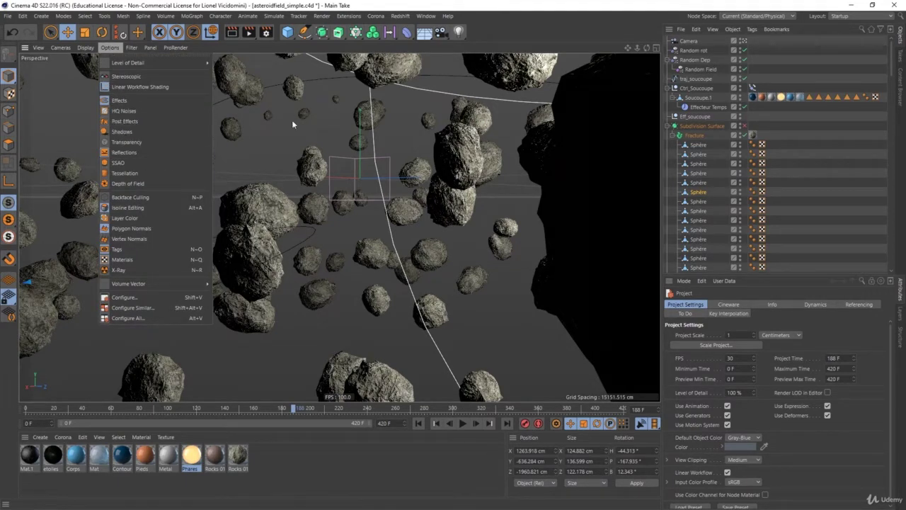
pyautogui.click(90, 408)
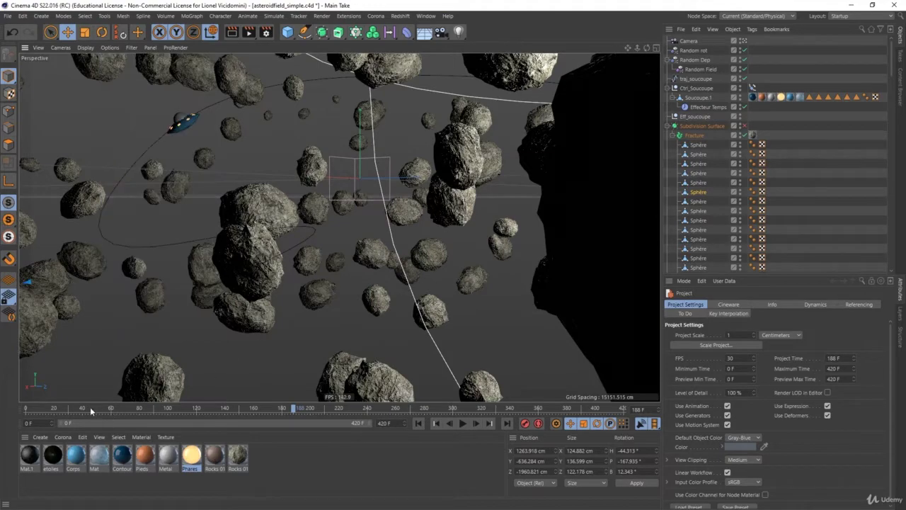
pyautogui.moveTo(90, 408); pyautogui.dragTo(451, 411)
pyautogui.click(461, 423)
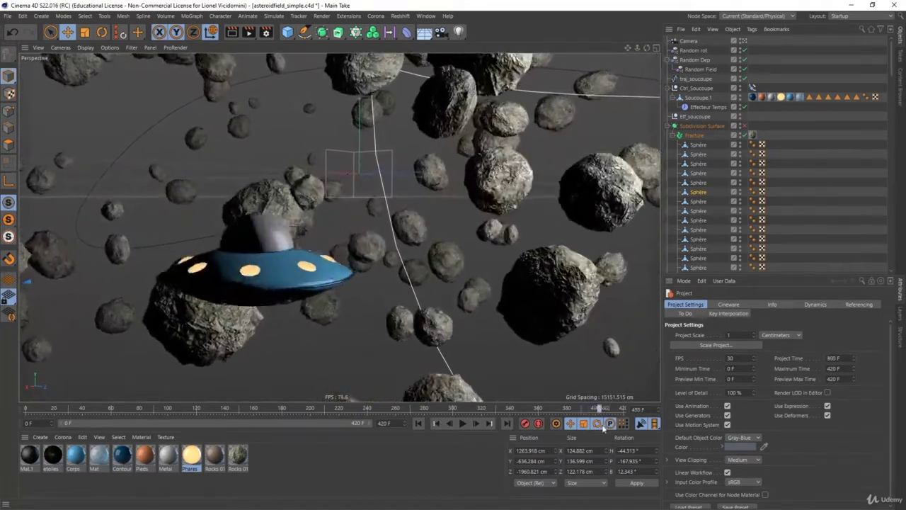
pyautogui.moveTo(613, 411); pyautogui.dragTo(331, 427)
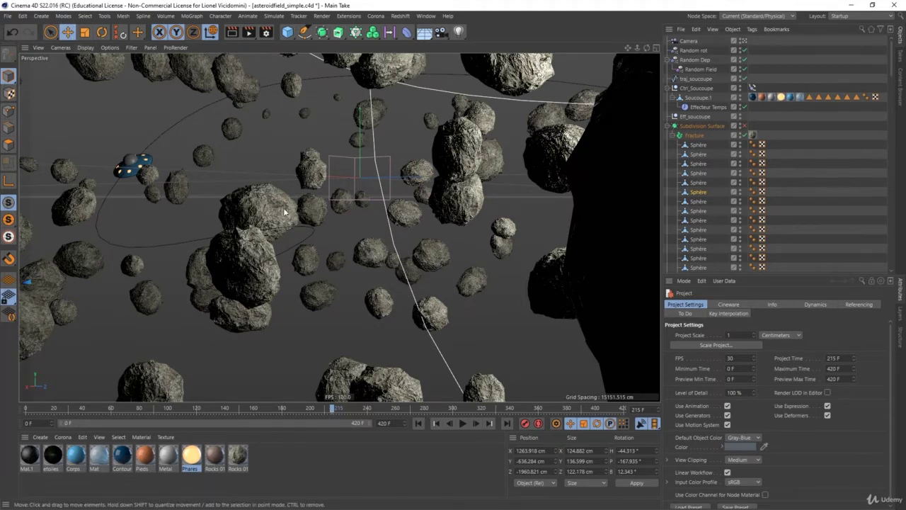
# - Tear off viewport Options as a floating palette, uncheck Effects, and scrub to frame 378
pyautogui.click(111, 47)
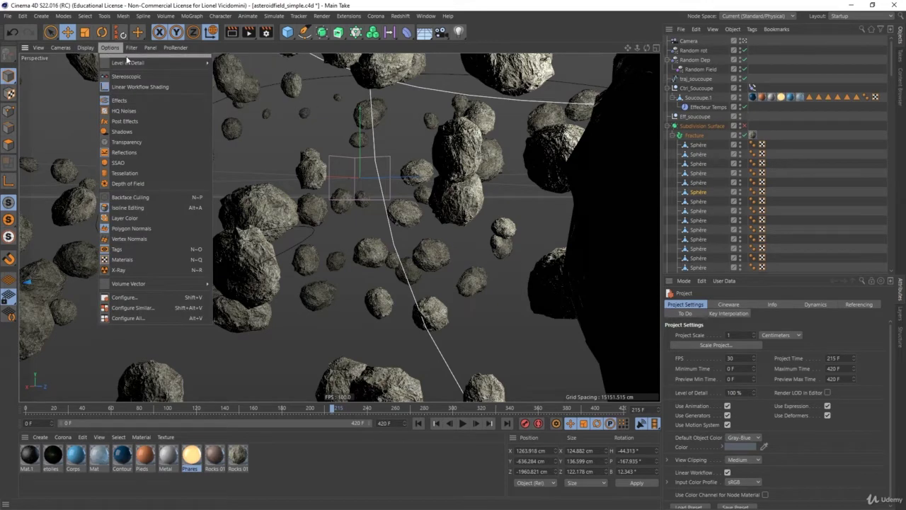
pyautogui.moveTo(128, 56); pyautogui.dragTo(455, 126)
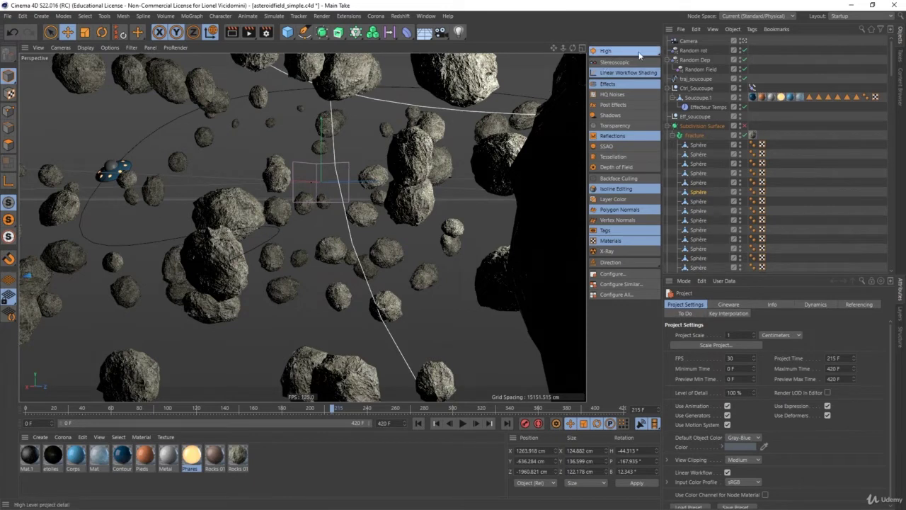
pyautogui.click(608, 85)
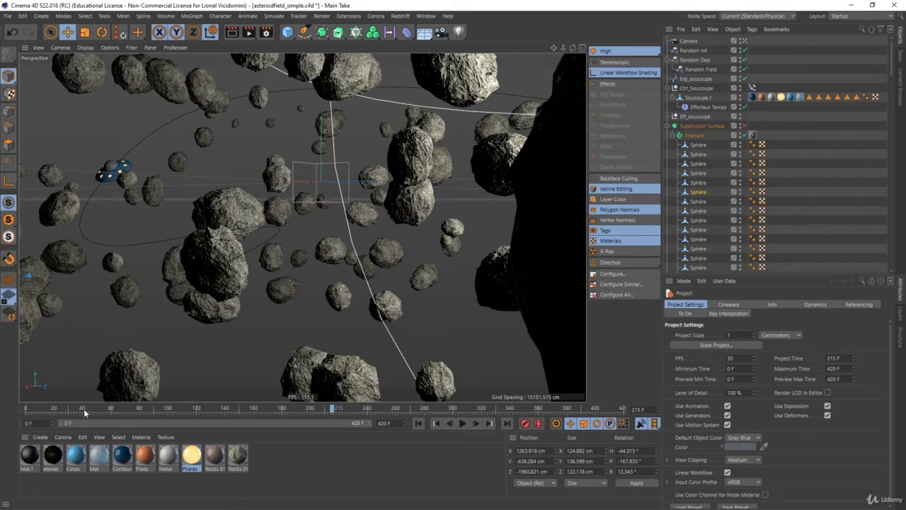
pyautogui.moveTo(76, 409); pyautogui.dragTo(563, 368)
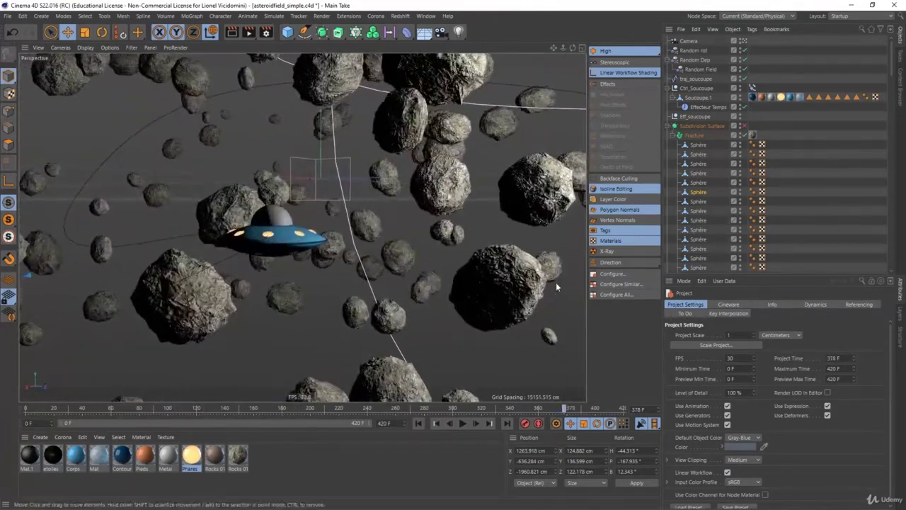
# - Re-enable Effects, turn on Linear Workflow Shading, Shadows and SSAO, then scrub to frame 349
pyautogui.click(613, 85)
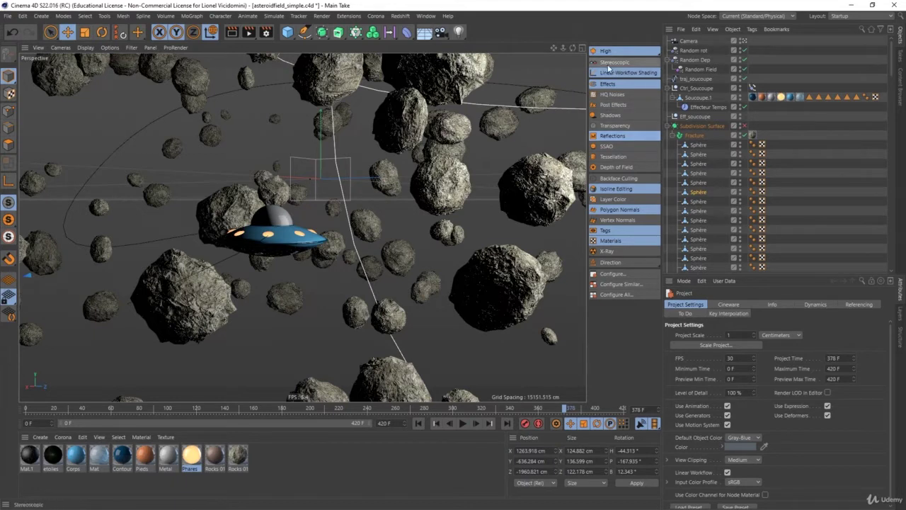
pyautogui.click(609, 73)
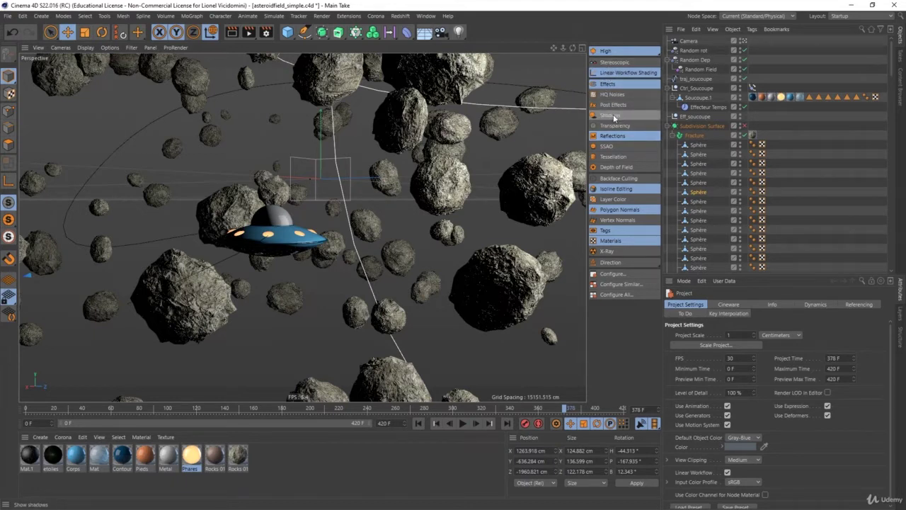
pyautogui.click(614, 116)
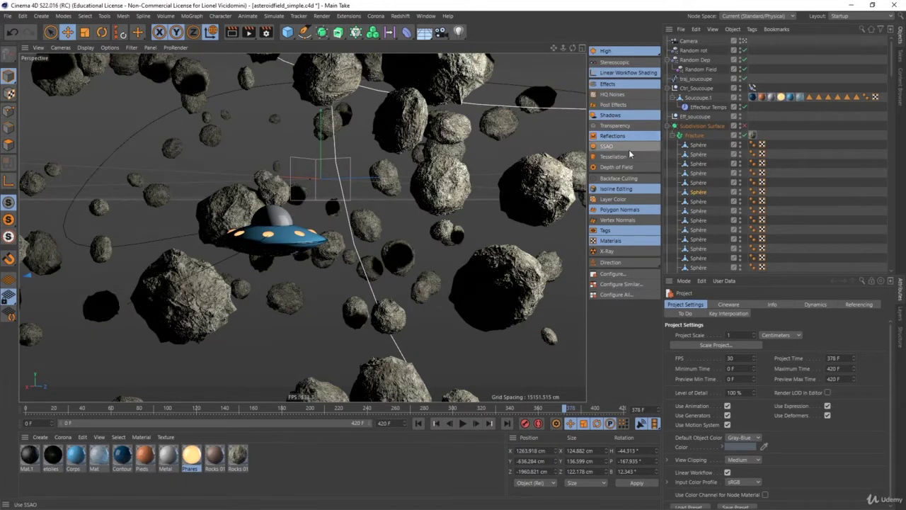
pyautogui.click(629, 148)
pyautogui.moveTo(124, 413); pyautogui.dragTo(581, 419)
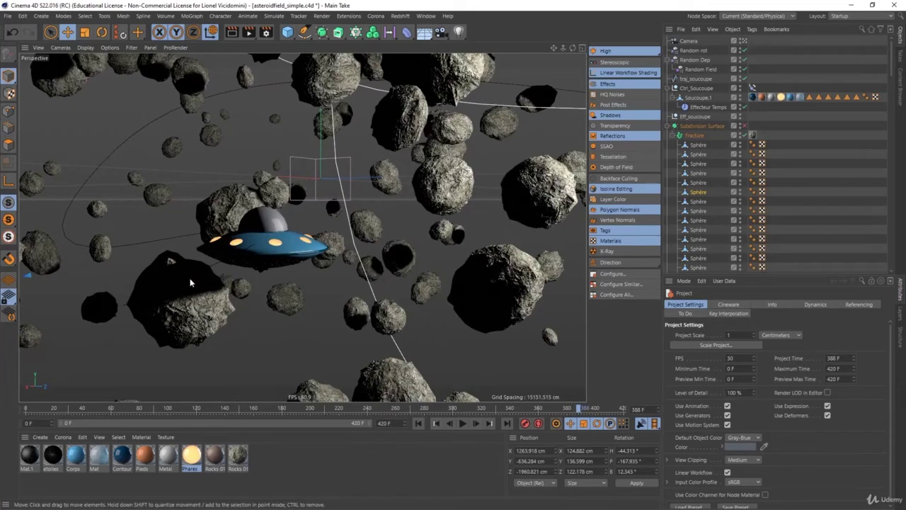
pyautogui.moveTo(582, 409); pyautogui.dragTo(530, 419)
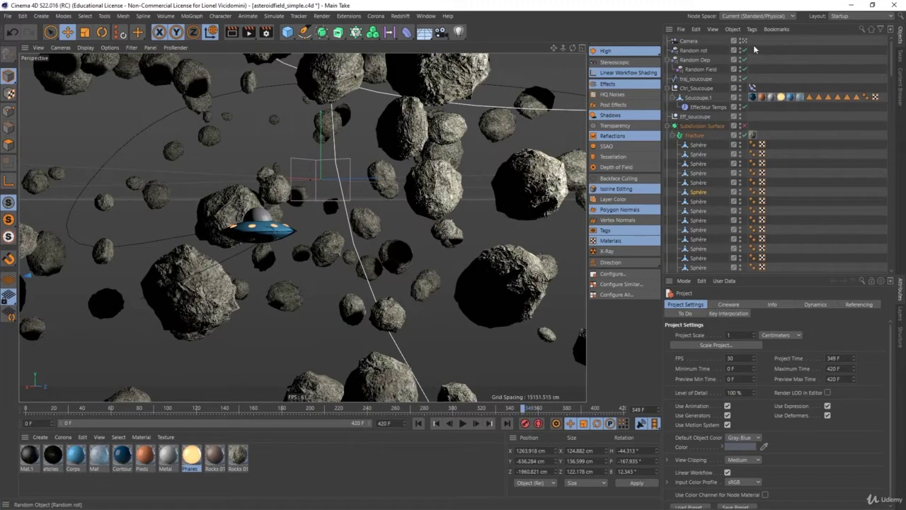
# - Collapse Subdivision Surface and try Quick Shading before returning to Gouraud Shading
pyautogui.click(668, 126)
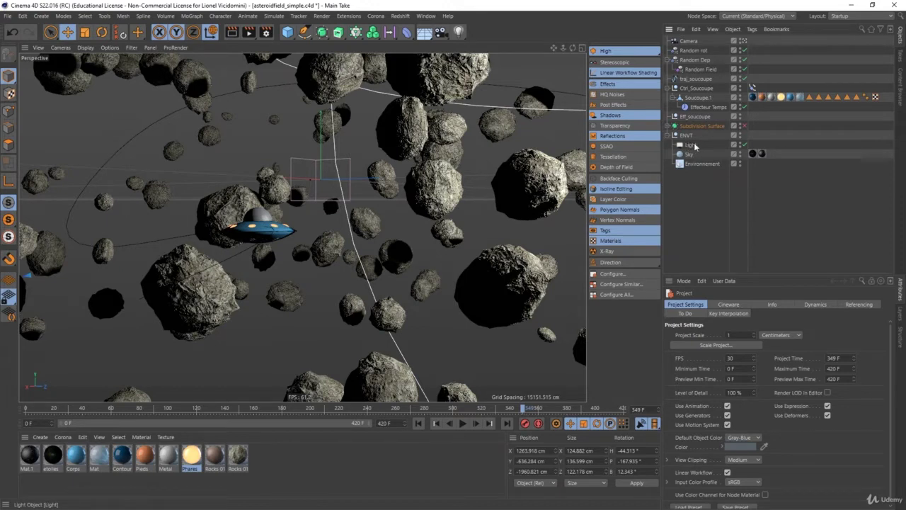
pyautogui.click(84, 48)
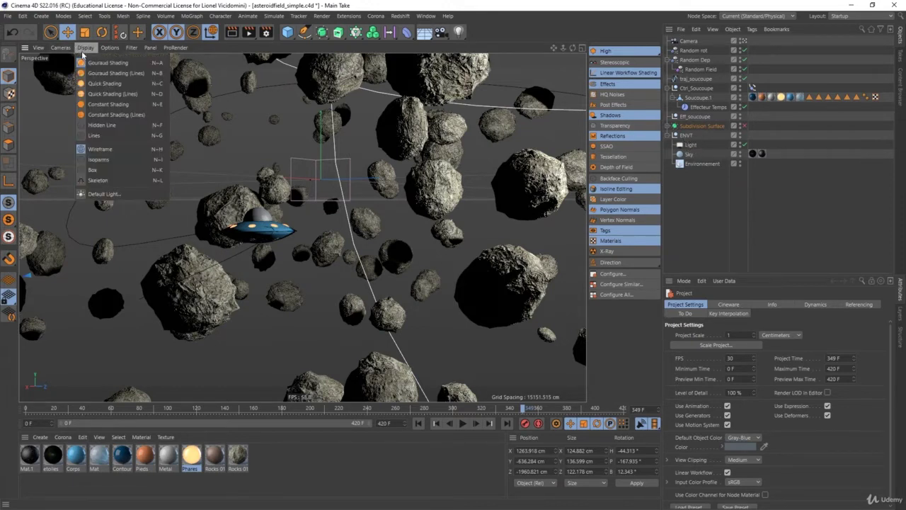
pyautogui.click(110, 88)
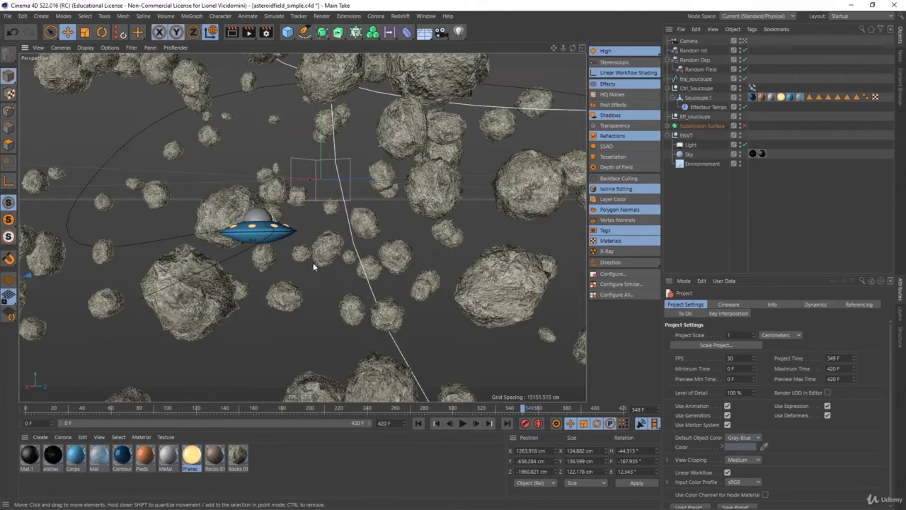
pyautogui.click(85, 47)
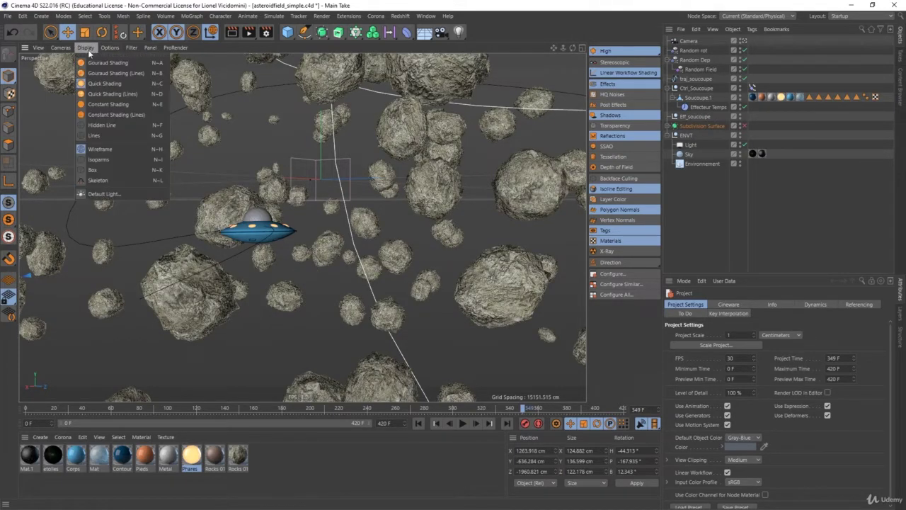
pyautogui.click(103, 63)
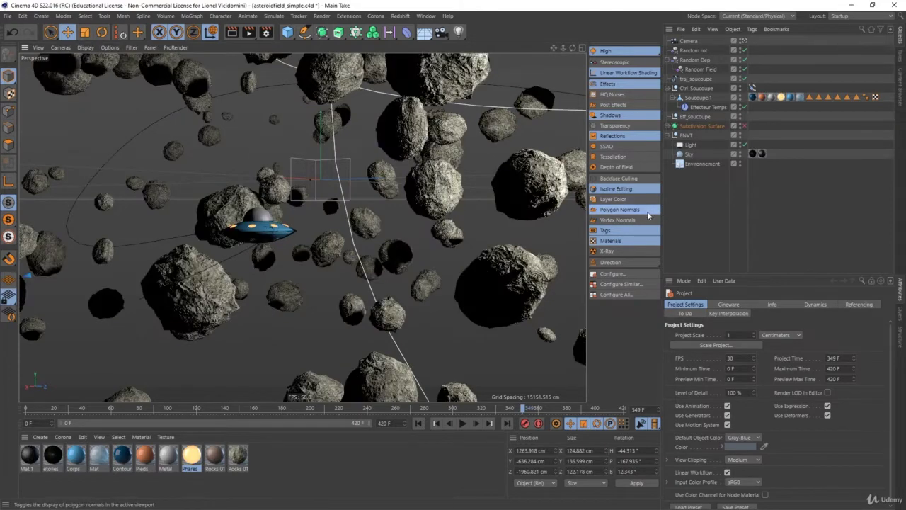
# - Show the Light's Shadow tab and scrub the camera flight forward
pyautogui.click(693, 145)
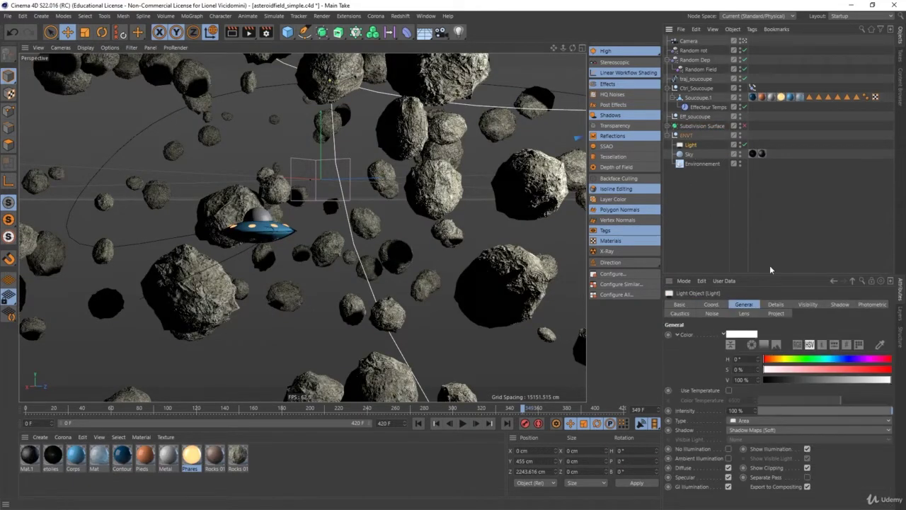
pyautogui.click(840, 304)
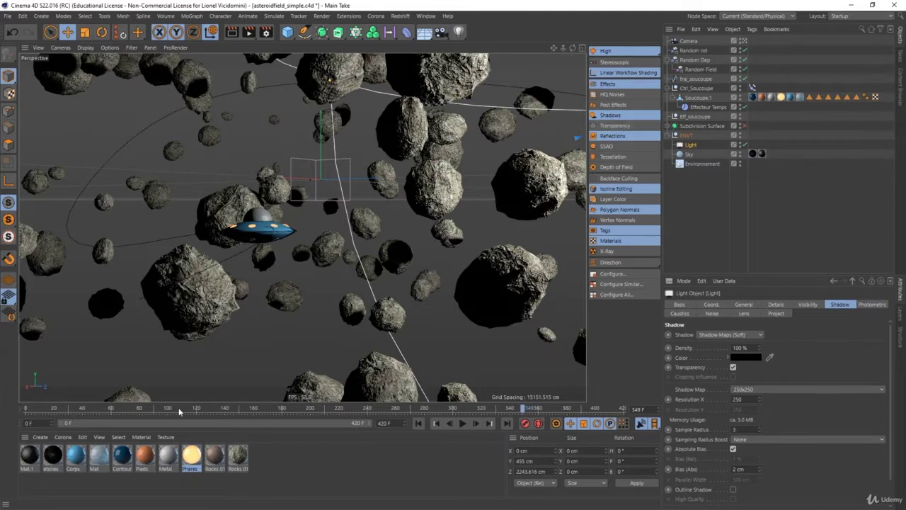
pyautogui.moveTo(179, 410); pyautogui.dragTo(609, 411)
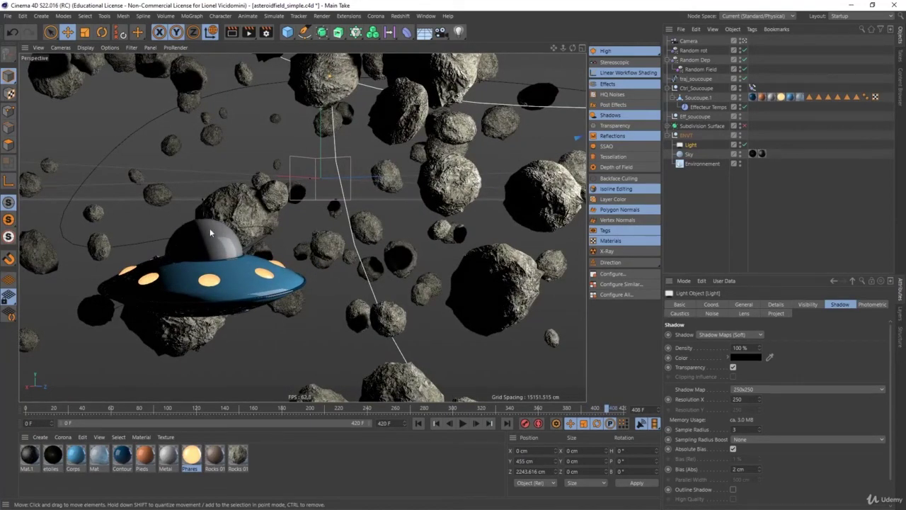
# - Enable Transparency and Reflections in the viewport Options palette
pyautogui.click(616, 127)
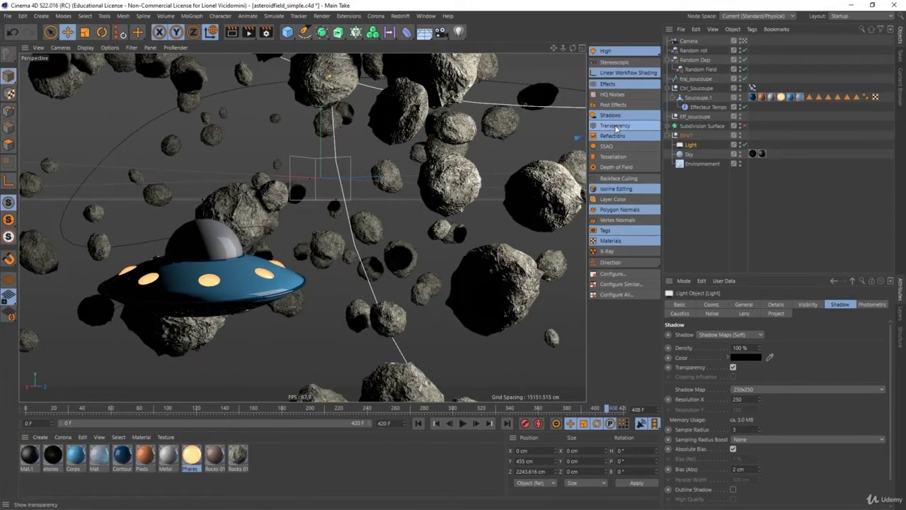
pyautogui.click(613, 135)
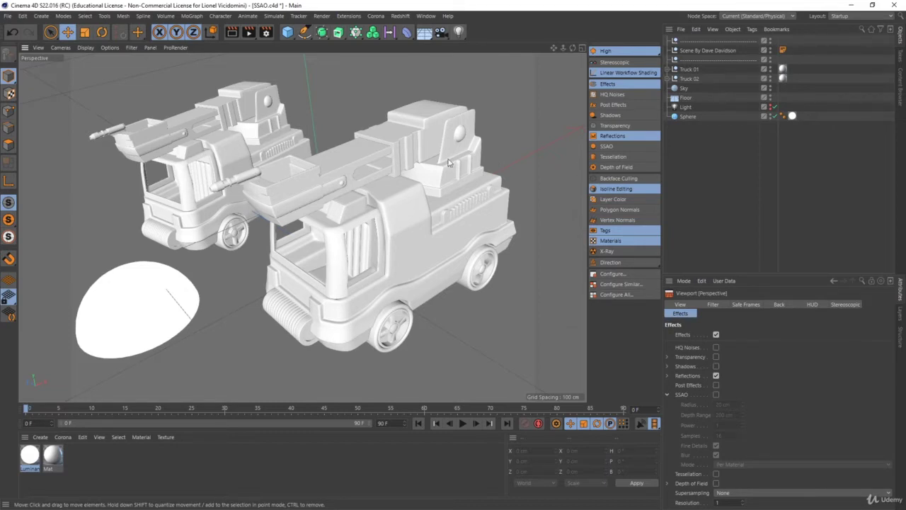
# - Turn on SSAO for the trucks, comparing briefly with it off
pyautogui.click(607, 147)
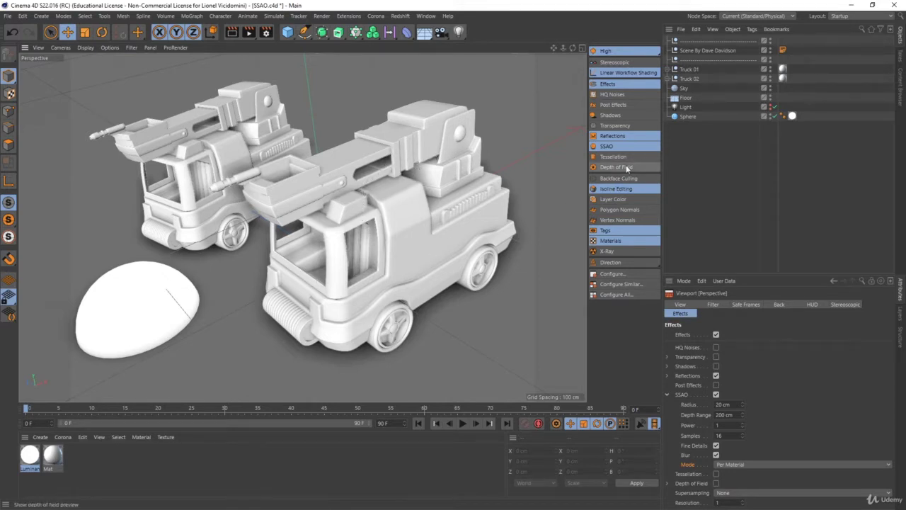
pyautogui.click(608, 147)
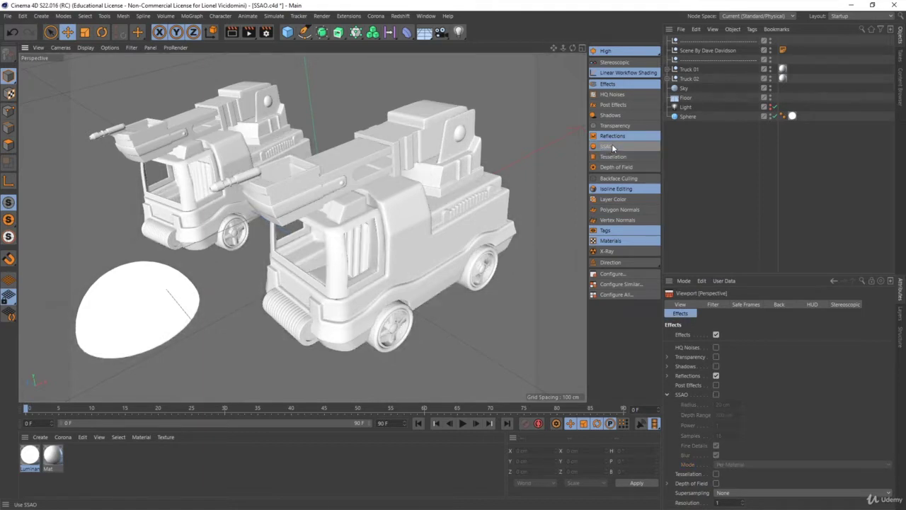
pyautogui.click(610, 145)
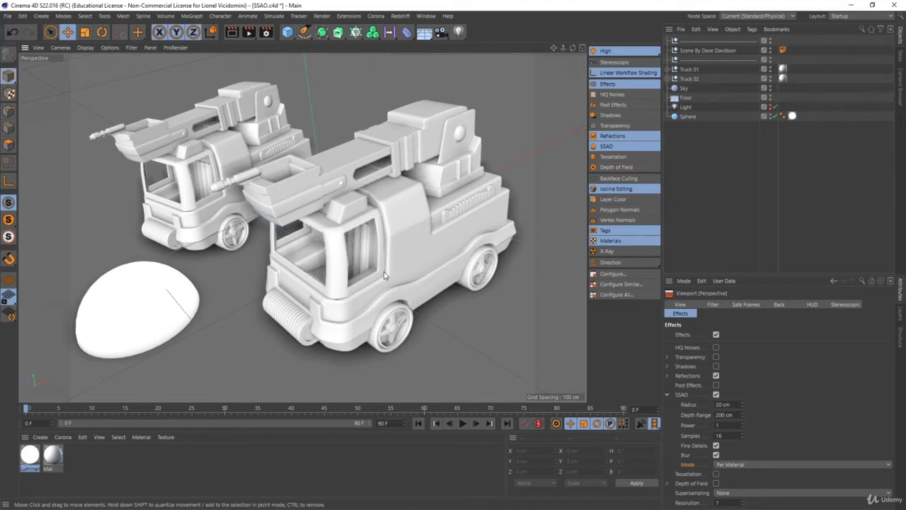
# - In the viewport configuration, compare SSAO off and on, then raise its Radius to 18 cm
pyautogui.click(110, 47)
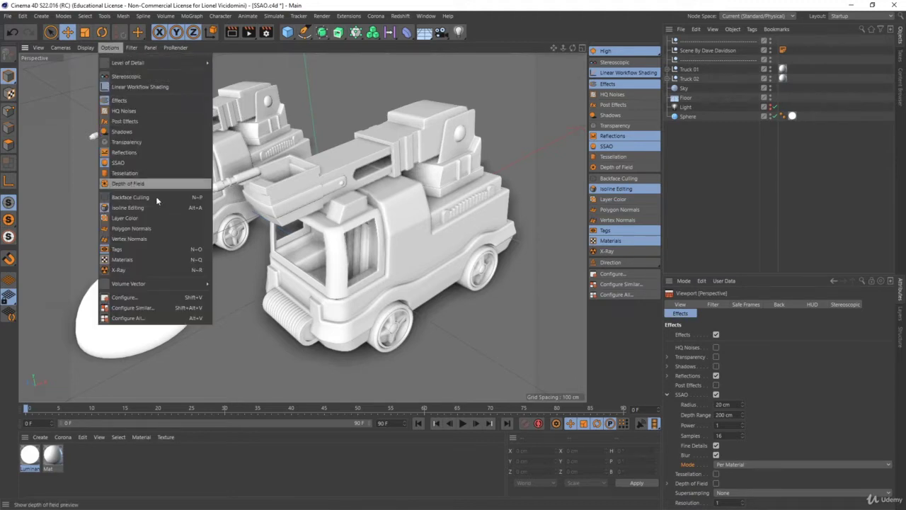
pyautogui.click(129, 301)
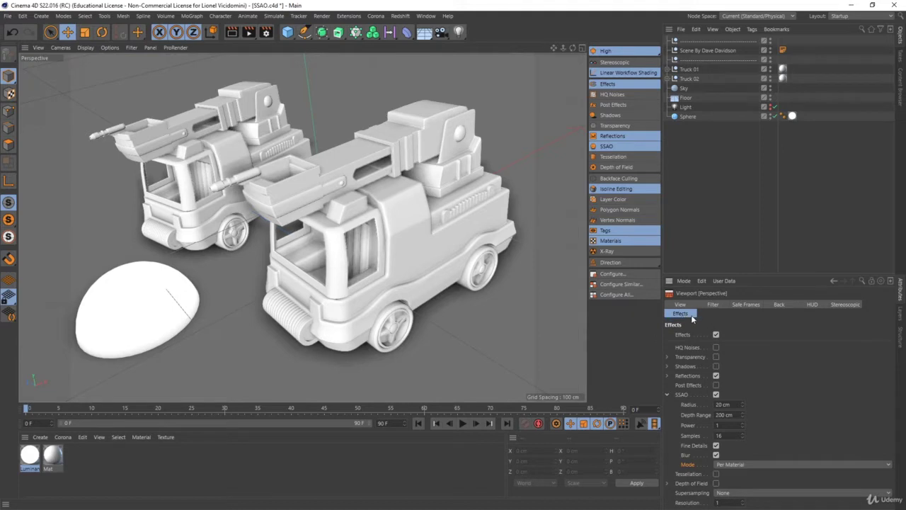
pyautogui.click(667, 394)
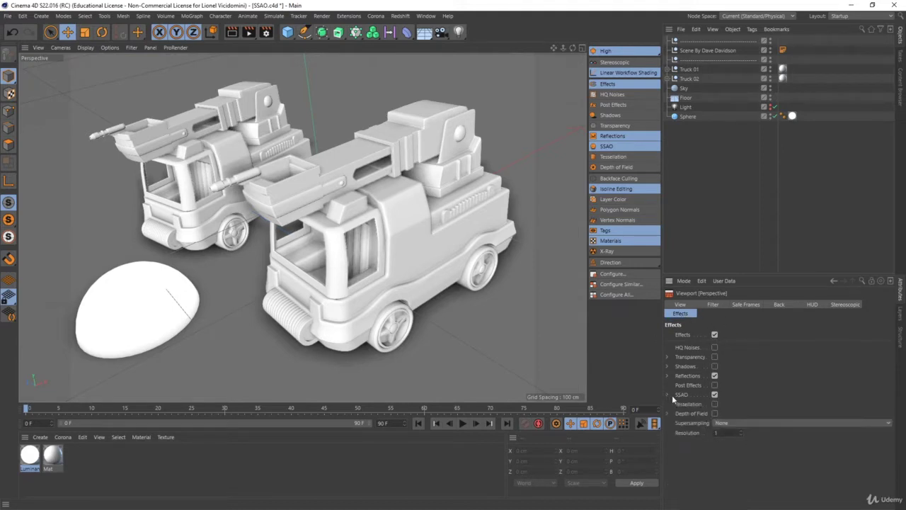
pyautogui.click(714, 395)
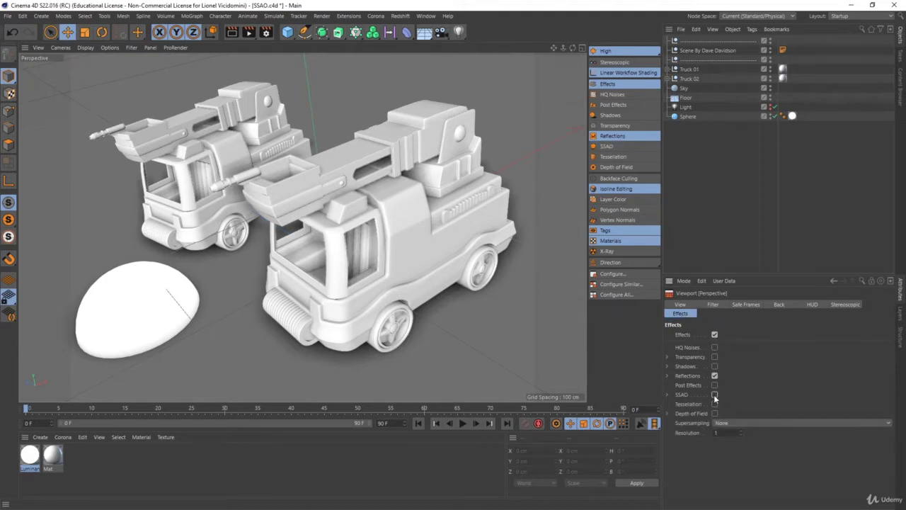
pyautogui.click(714, 394)
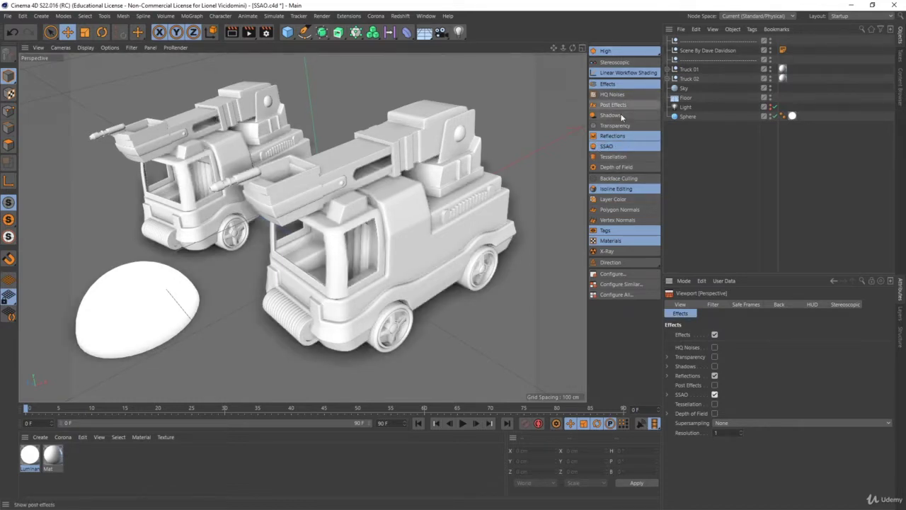
pyautogui.click(715, 395)
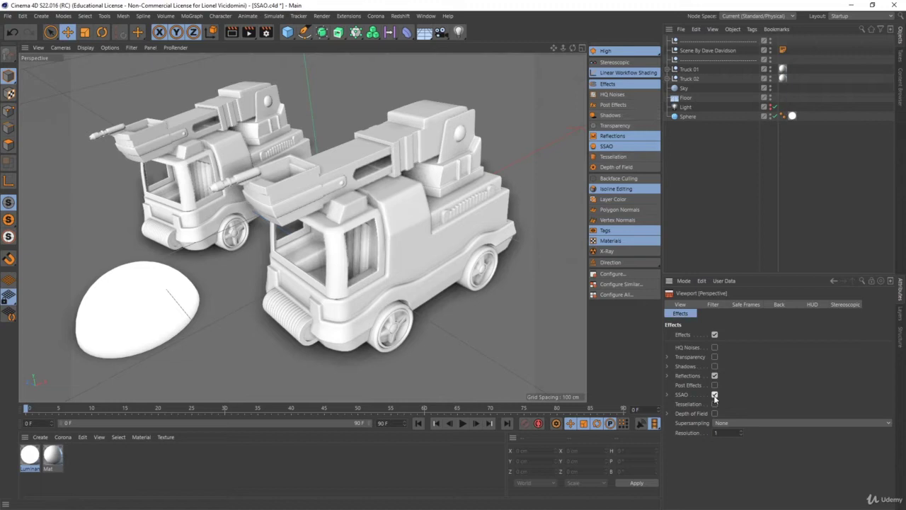
pyautogui.click(667, 395)
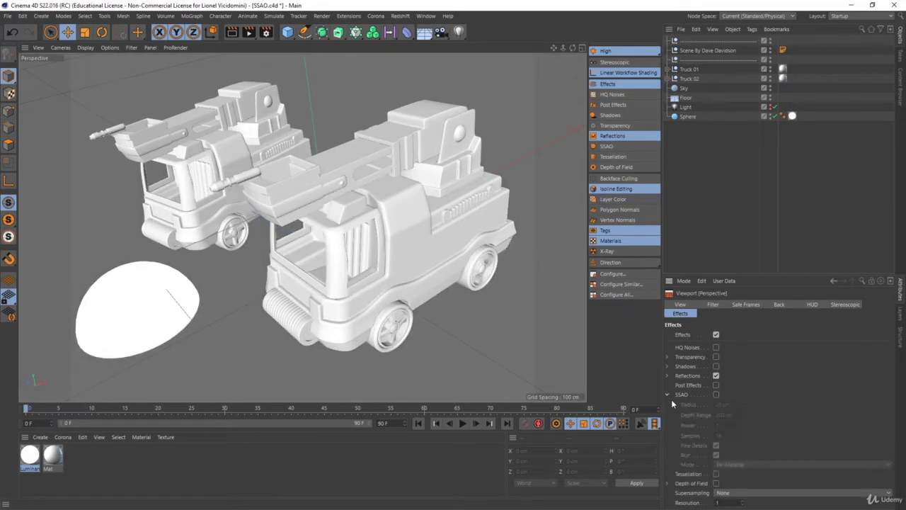
pyautogui.click(717, 395)
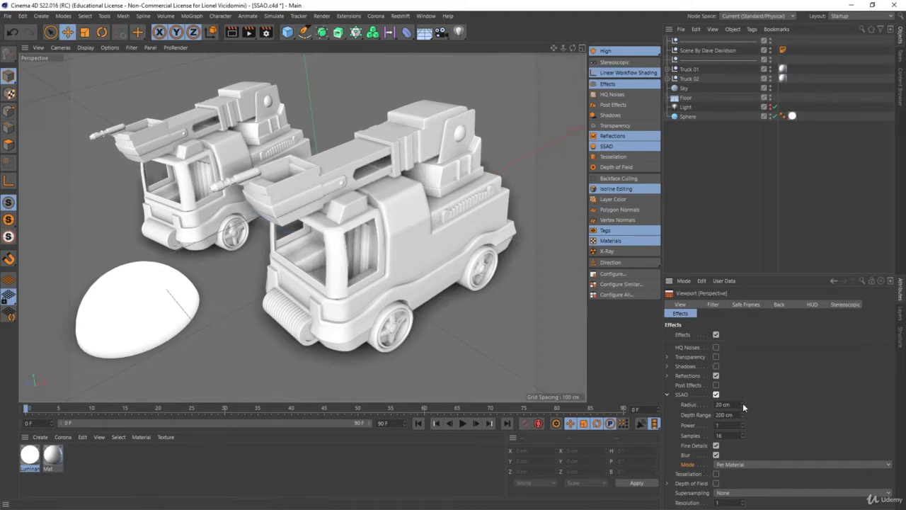
pyautogui.moveTo(744, 402)
pyautogui.mouseDown()
pyautogui.moveTo(746, 392)
pyautogui.moveTo(745, 402)
pyautogui.mouseUp()
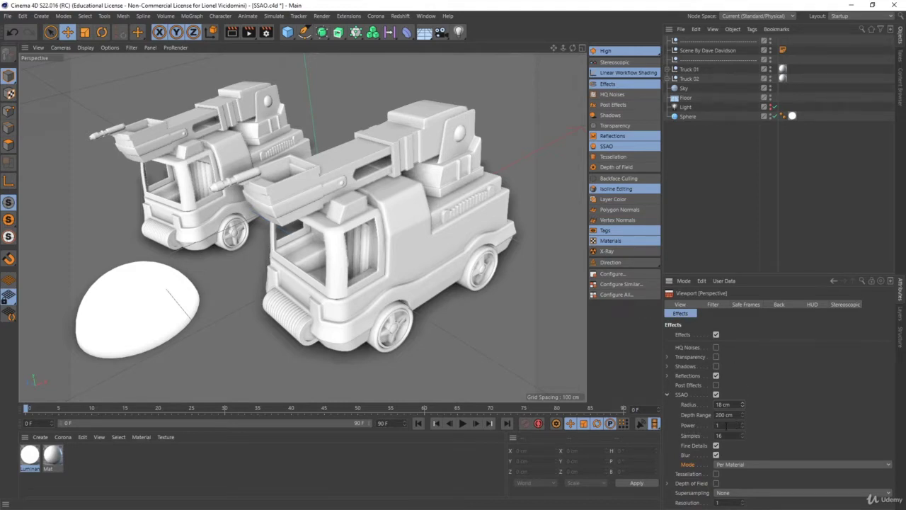
# - Tune SSAO to Radius 33 cm, Depth Range 73 cm, Power 1 and Samples 15
pyautogui.moveTo(742, 424); pyautogui.dragTo(743, 424)
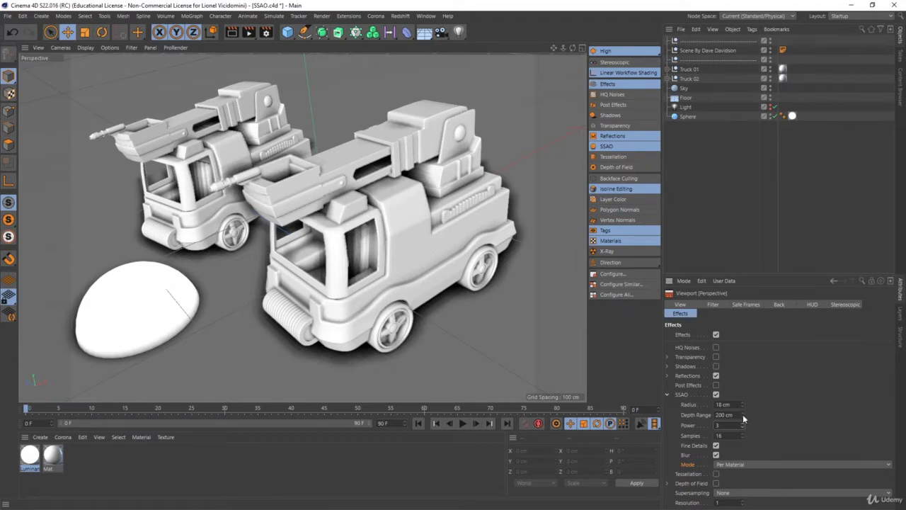
pyautogui.moveTo(743, 414); pyautogui.dragTo(734, 492)
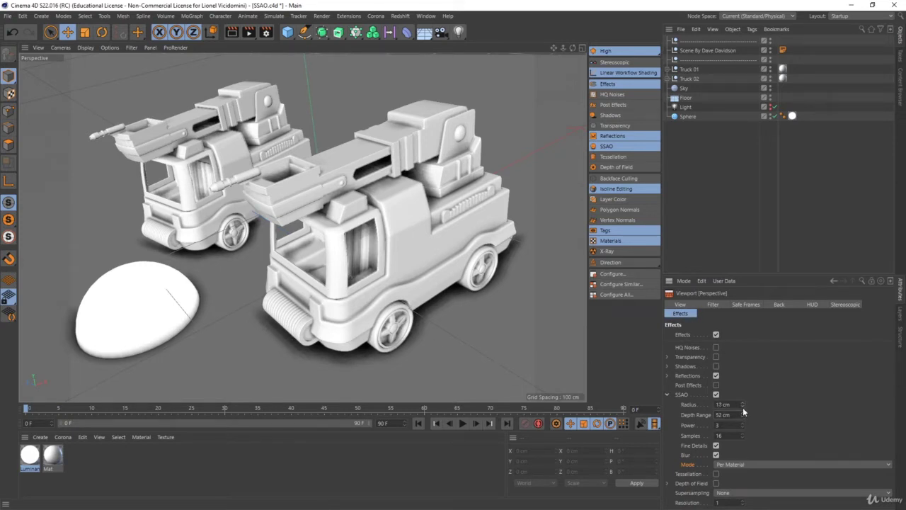
pyautogui.moveTo(744, 404); pyautogui.dragTo(743, 410)
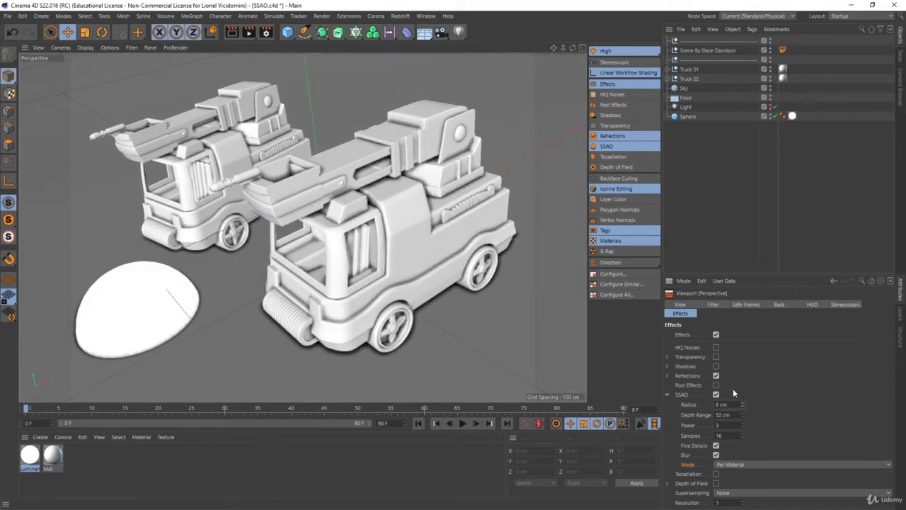
pyautogui.click(742, 428)
pyautogui.click(742, 428)
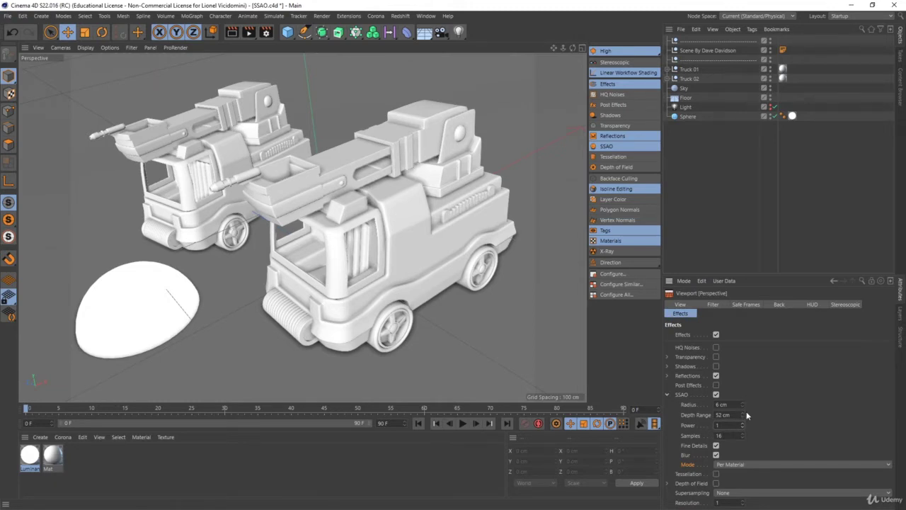
pyautogui.moveTo(745, 411); pyautogui.dragTo(747, 388)
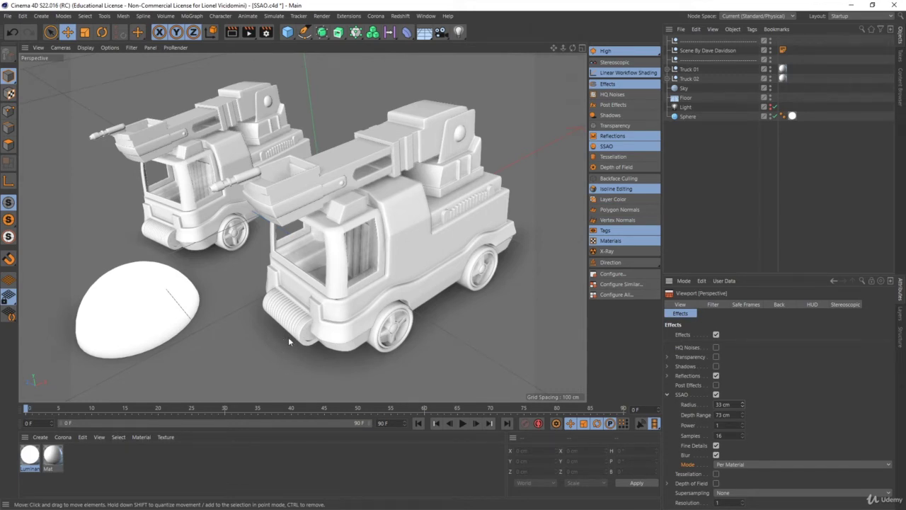
pyautogui.click(743, 438)
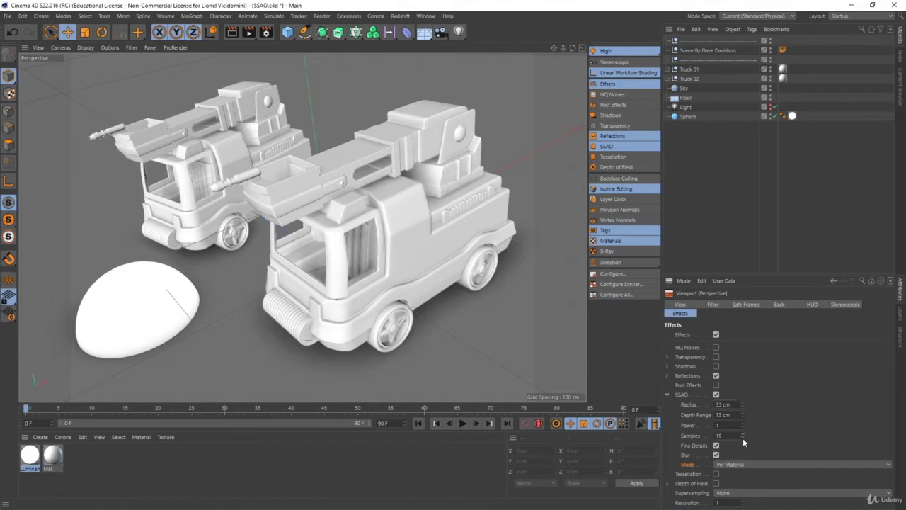
# - Set SSAO Samples to 16, Depth Range to 53 cm and Radius to 5 cm, and toggle Fine Details
pyautogui.moveTo(743, 442); pyautogui.dragTo(745, 444)
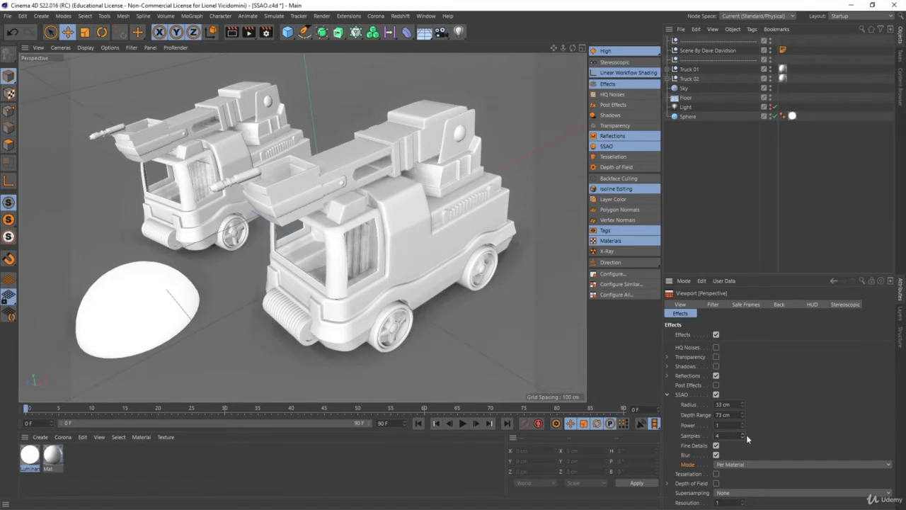
pyautogui.moveTo(747, 435); pyautogui.dragTo(743, 427)
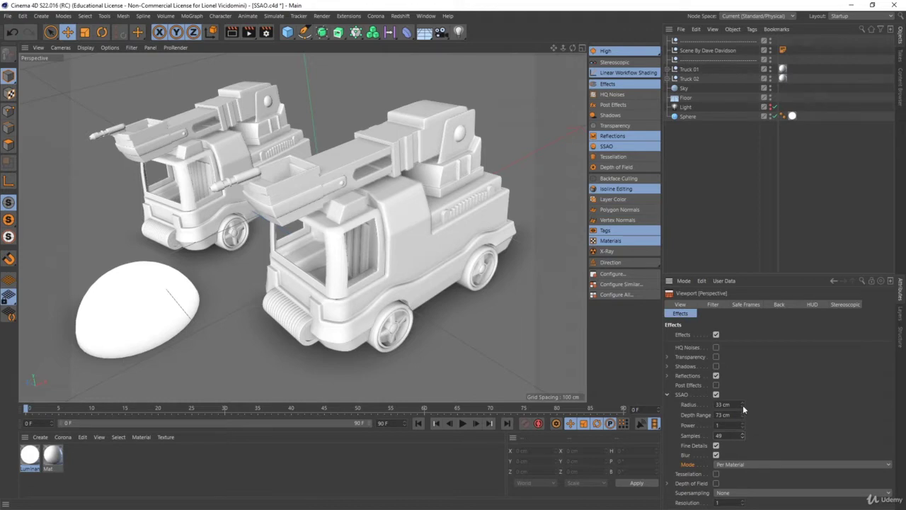
pyautogui.moveTo(743, 412); pyautogui.dragTo(741, 418)
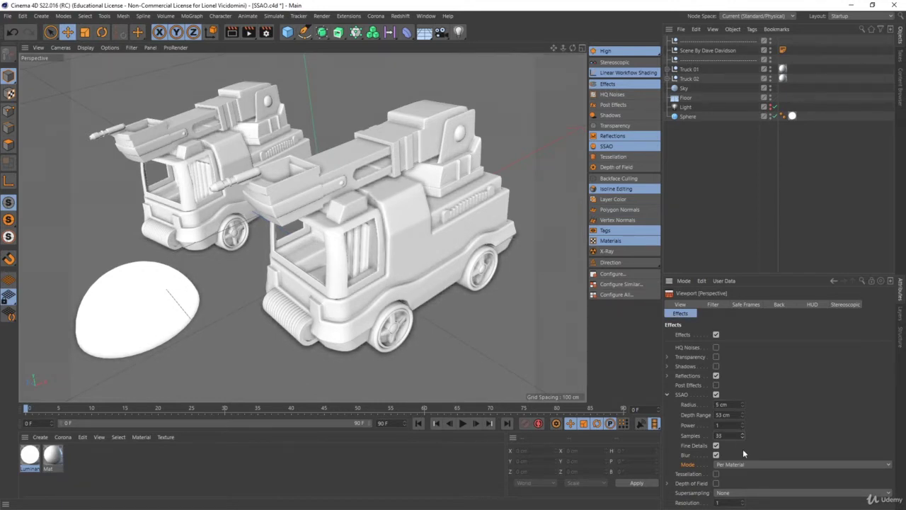
pyautogui.moveTo(742, 449); pyautogui.dragTo(742, 456)
pyautogui.click(715, 445)
# - Compare SSAO Mode Diffusion and Per Material, ending on Diffusion with Power set to 1
pyautogui.click(732, 465)
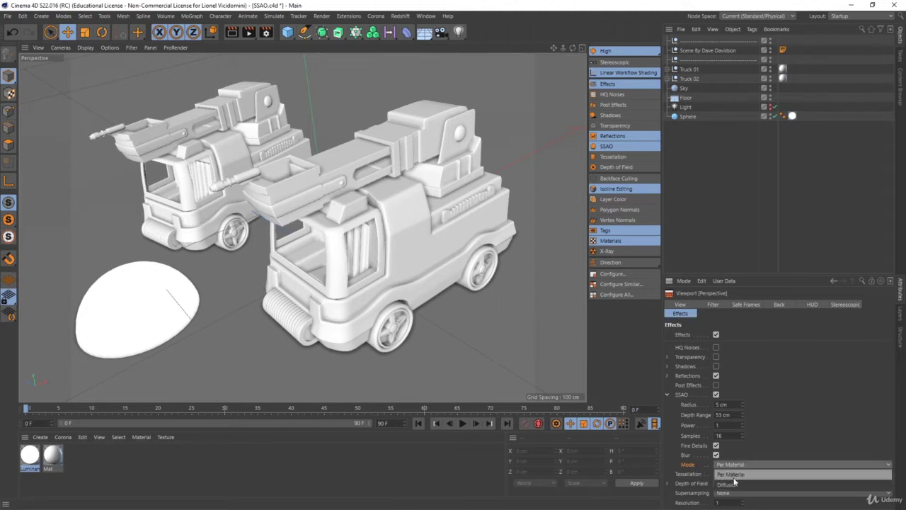
pyautogui.click(731, 484)
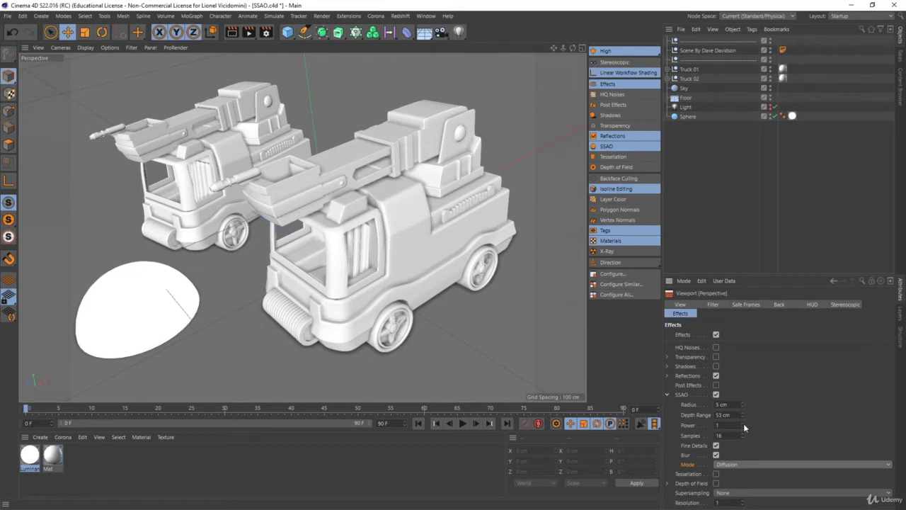
pyautogui.moveTo(743, 424); pyautogui.dragTo(744, 421)
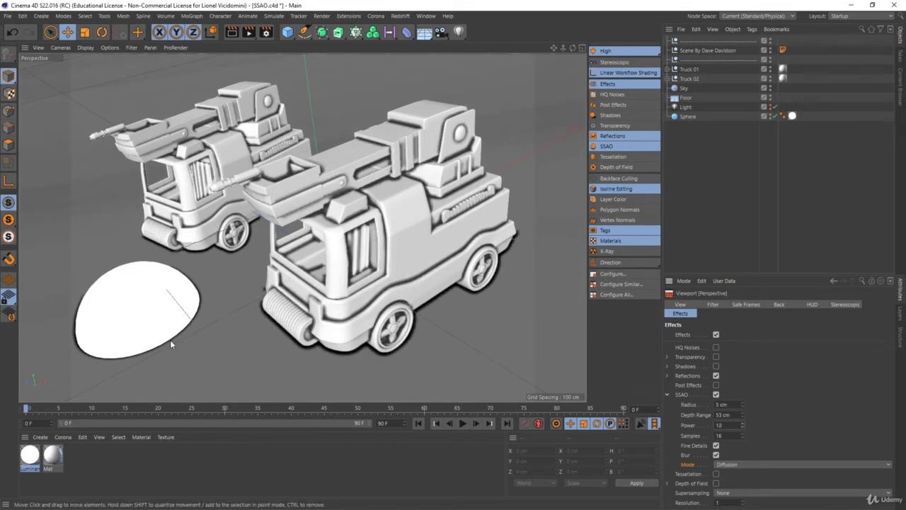
pyautogui.click(728, 463)
pyautogui.click(729, 473)
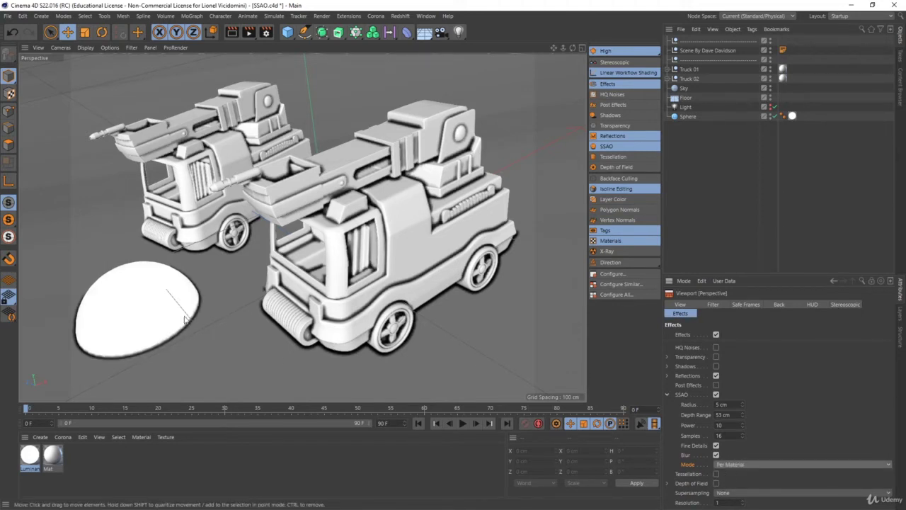
pyautogui.click(728, 464)
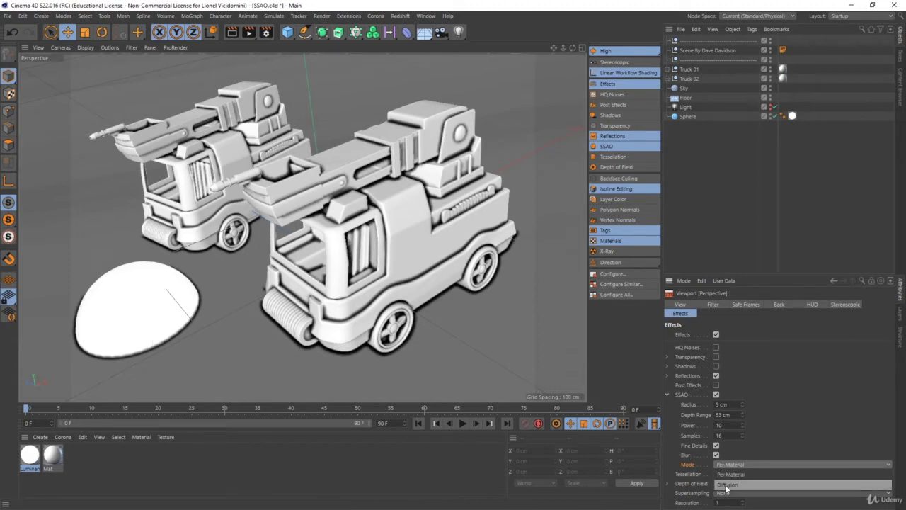
pyautogui.click(728, 487)
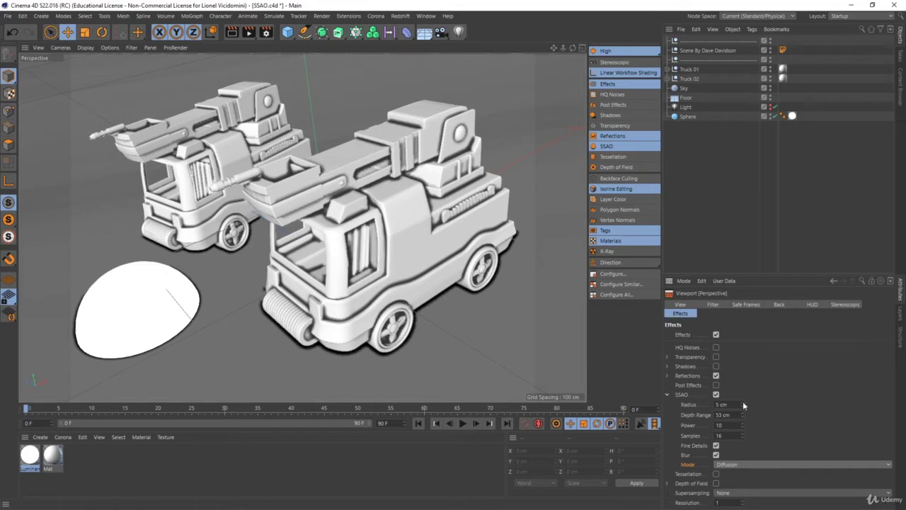
pyautogui.press('BackSpace')
pyautogui.press('Return')
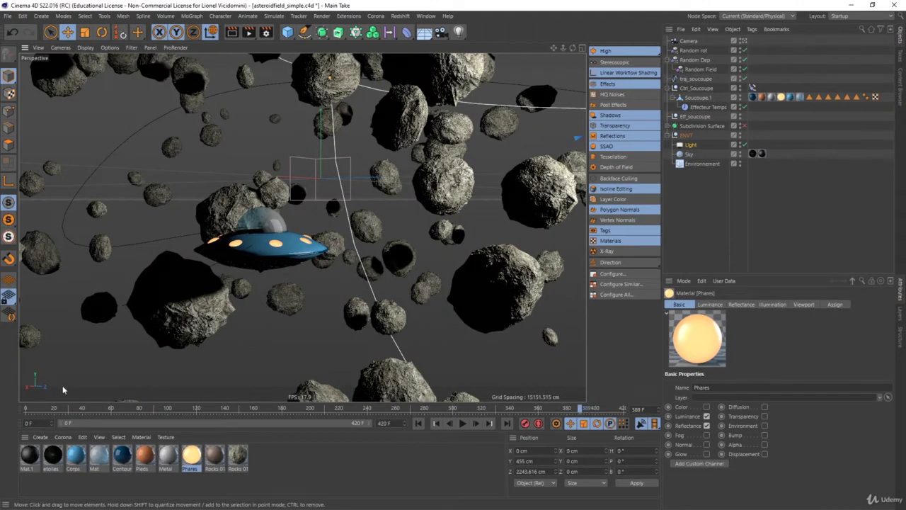
# - Toggle viewport Tessellation off and on, then try Gouraud Shading (Lines) and settle on Quick Shading (Lines)
pyautogui.click(609, 157)
pyautogui.click(613, 157)
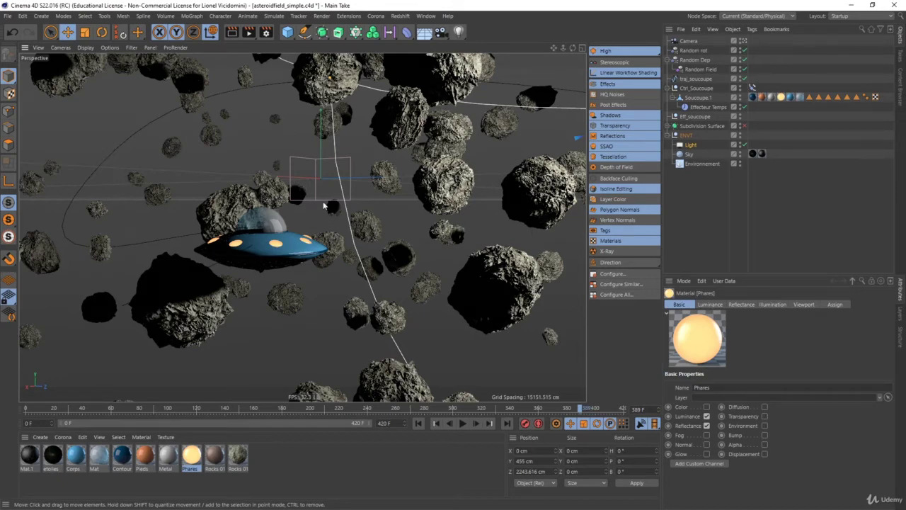
pyautogui.click(86, 48)
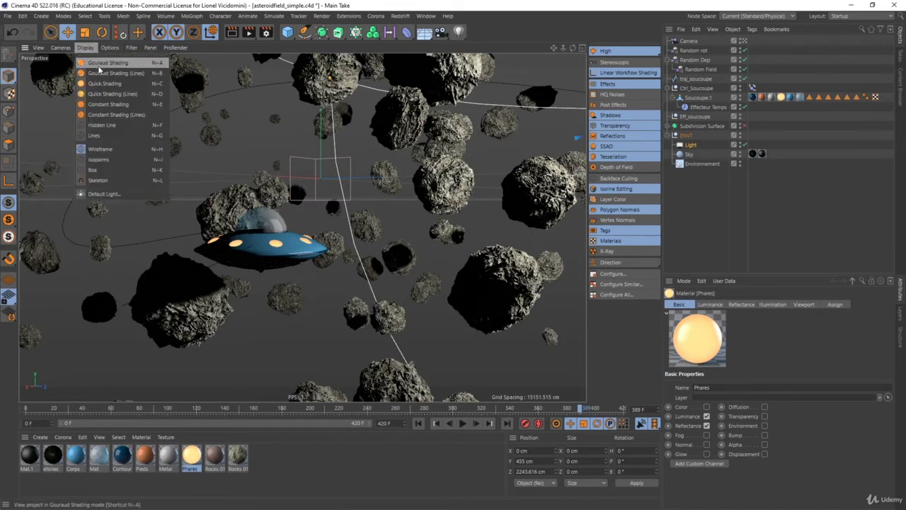
pyautogui.click(119, 74)
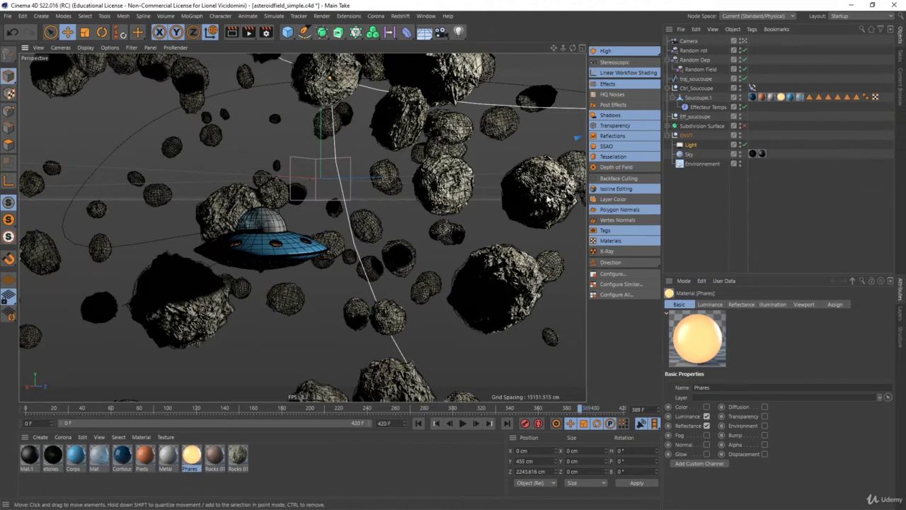
pyautogui.click(86, 49)
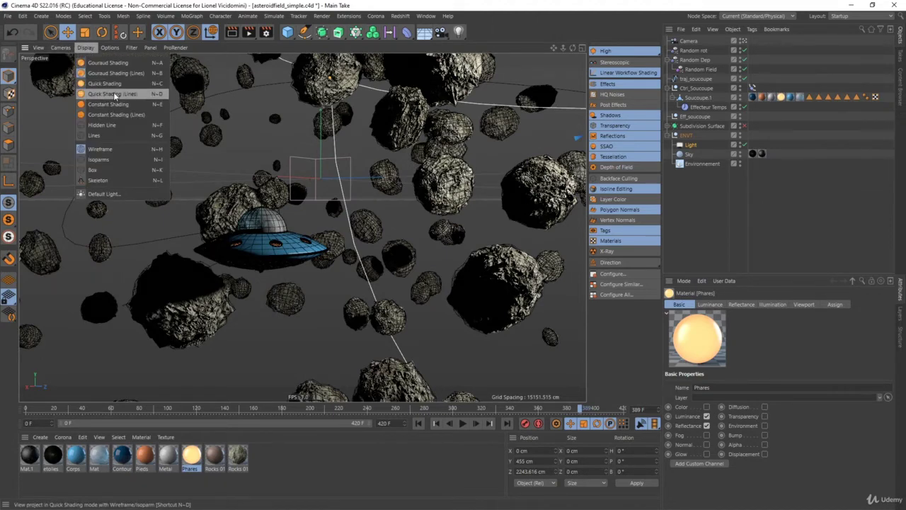
pyautogui.click(114, 94)
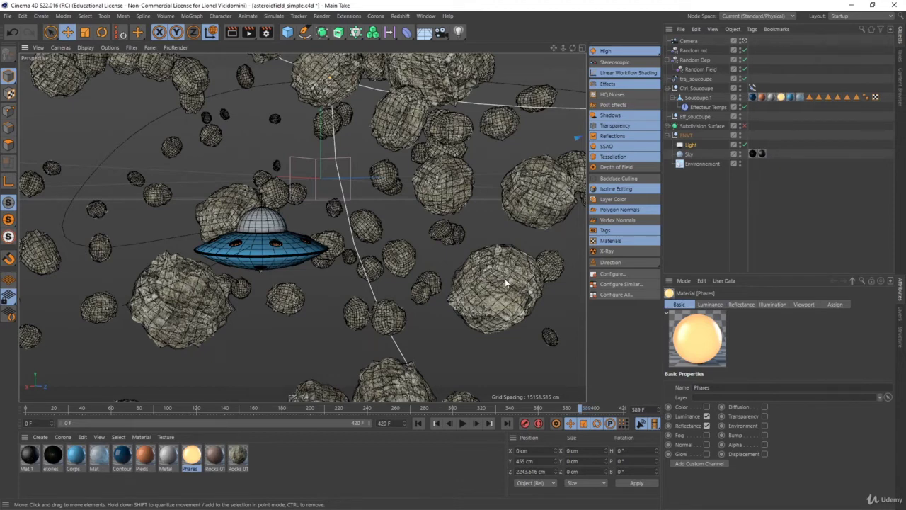
pyautogui.click(112, 48)
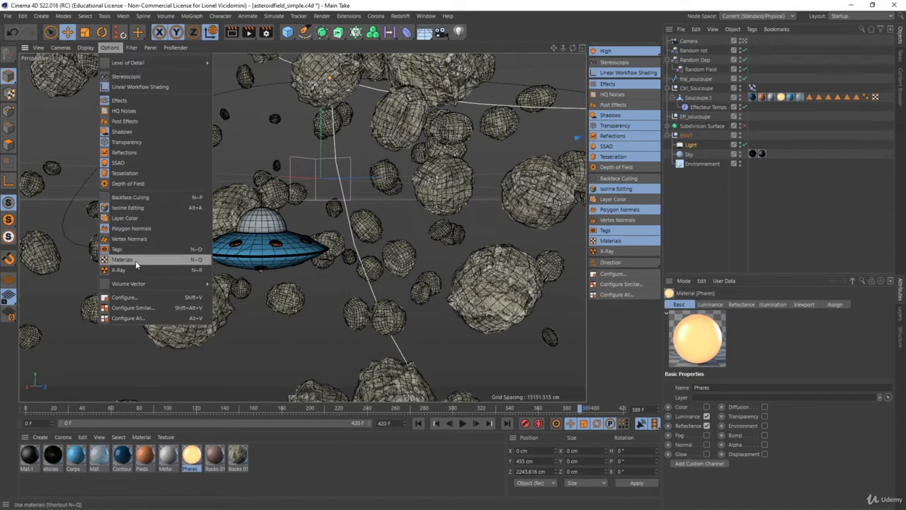
pyautogui.click(259, 274)
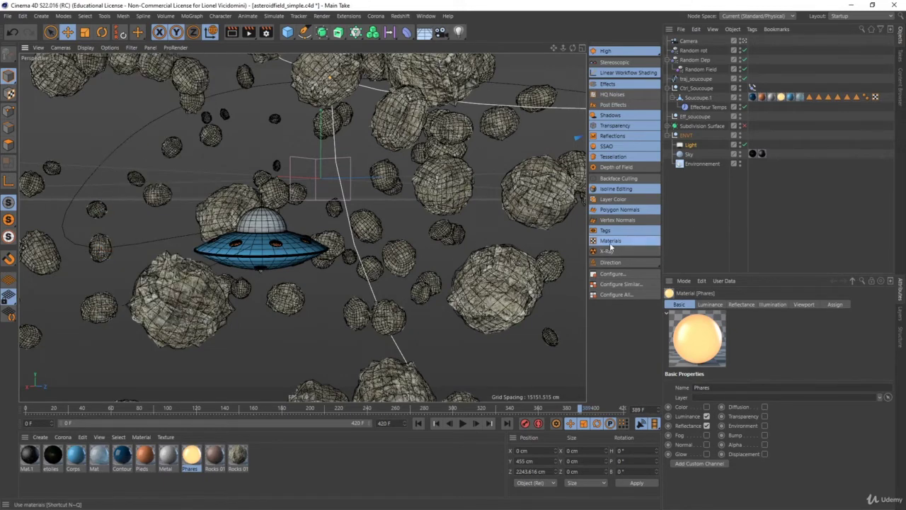
pyautogui.click(608, 241)
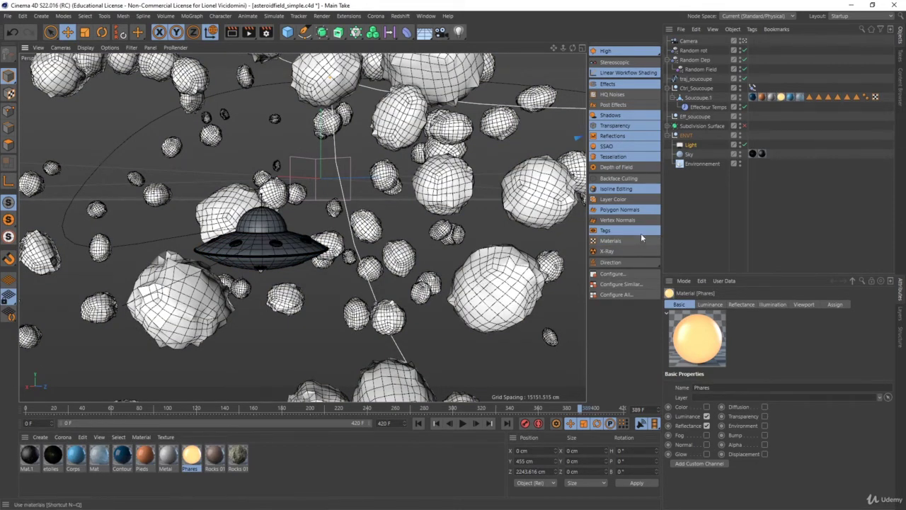
pyautogui.click(612, 242)
pyautogui.click(612, 242)
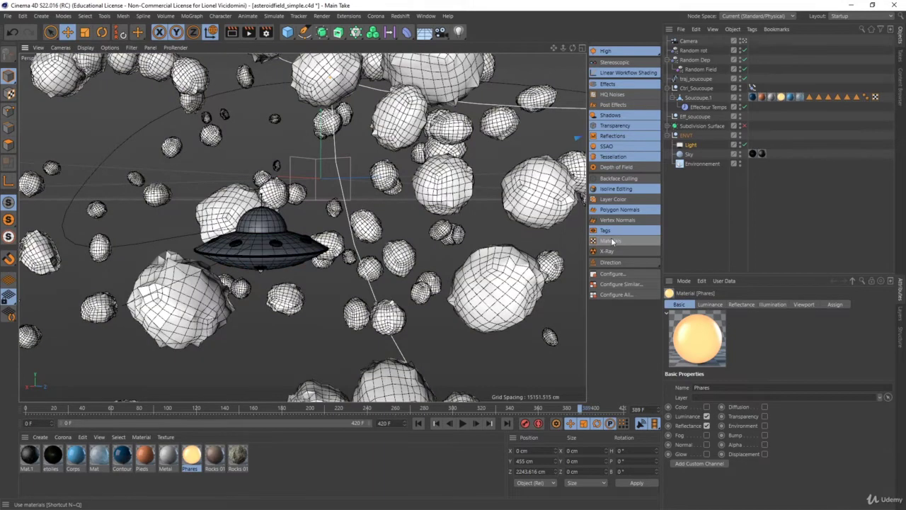
pyautogui.click(612, 242)
pyautogui.click(614, 241)
pyautogui.click(613, 241)
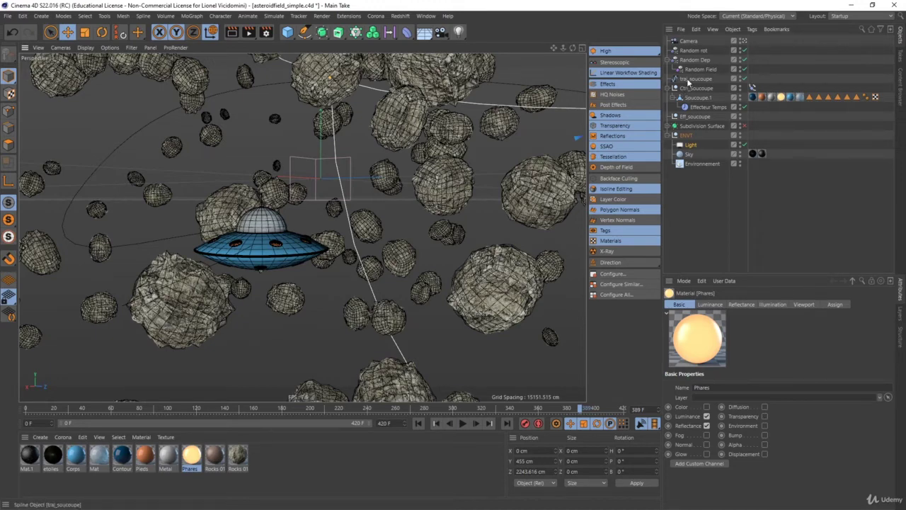
# - Show the Rocks 01 material's Viewport tessellation settings
pyautogui.click(238, 457)
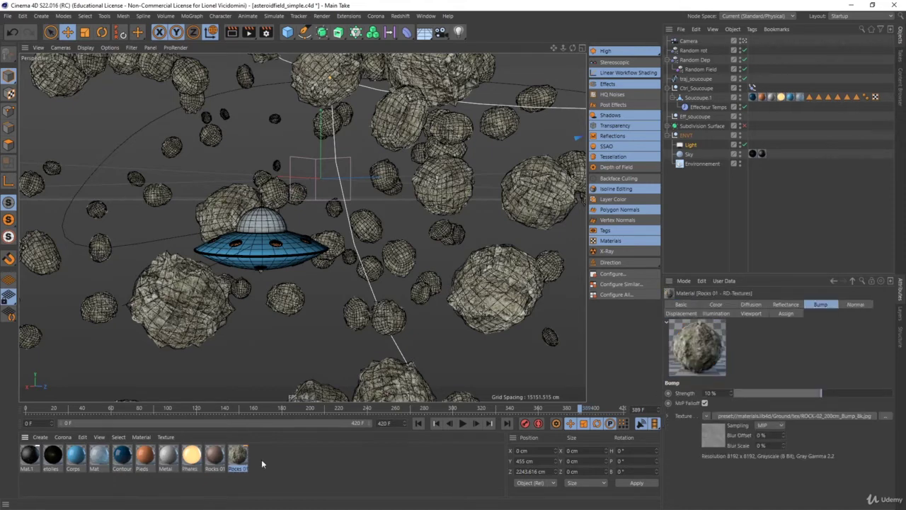
pyautogui.click(752, 314)
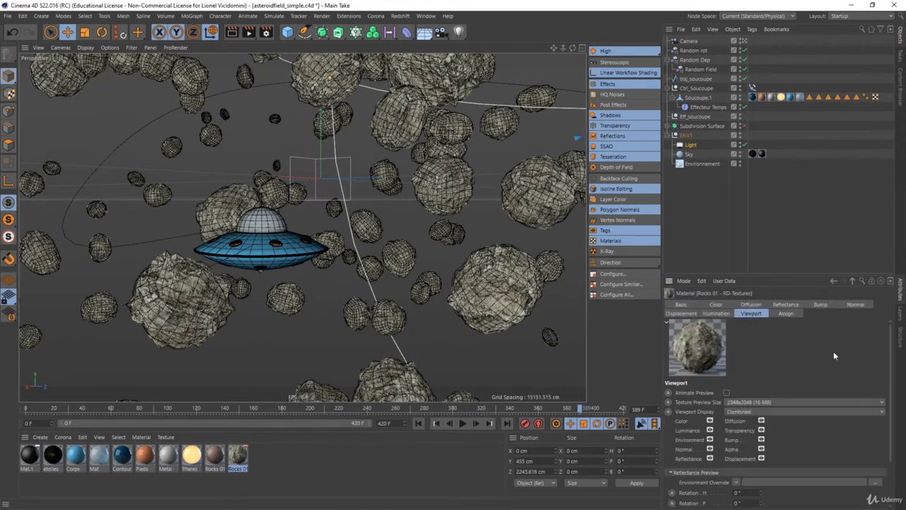
pyautogui.moveTo(890, 341); pyautogui.dragTo(895, 401)
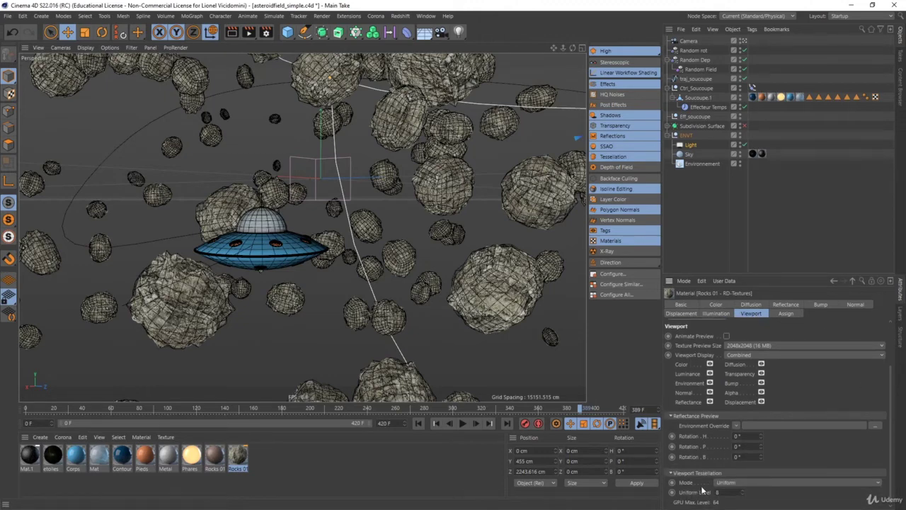
pyautogui.click(672, 473)
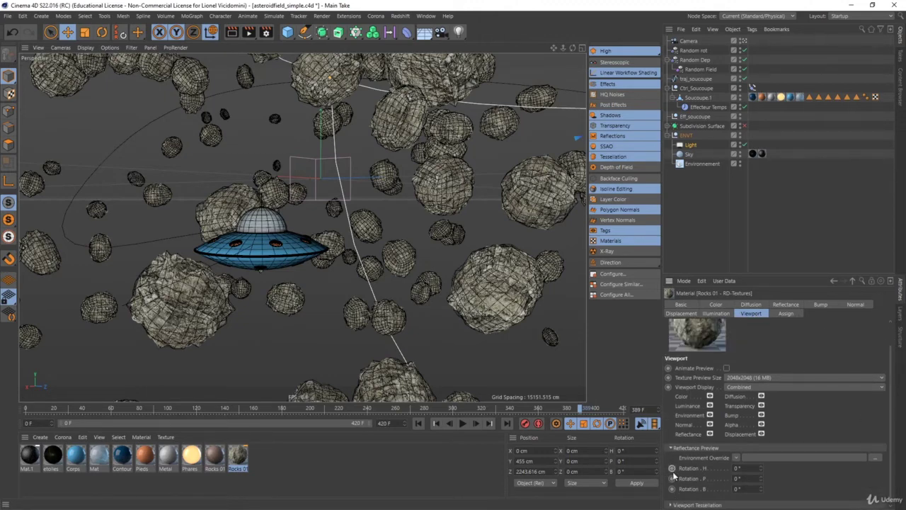
pyautogui.click(679, 505)
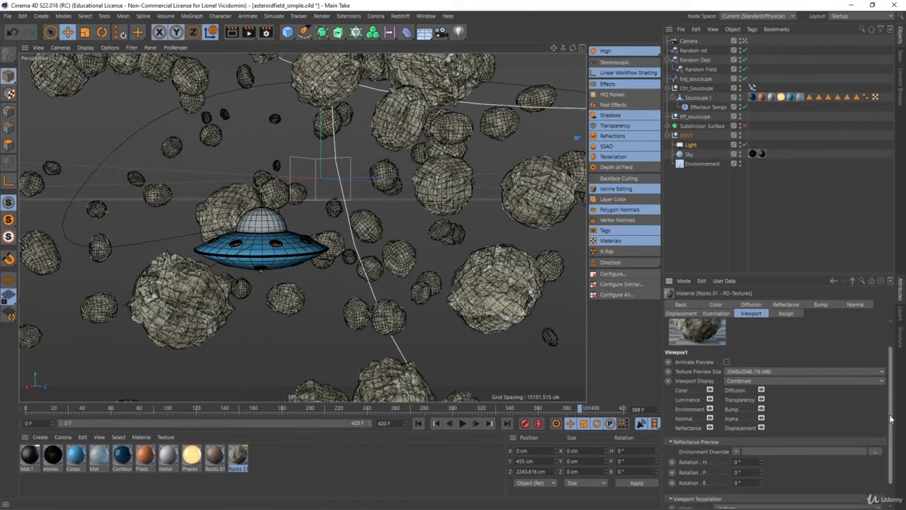
# - Switch Viewport Tessellation Mode to None, back to Uniform, and raise Uniform Level to 8
pyautogui.click(743, 484)
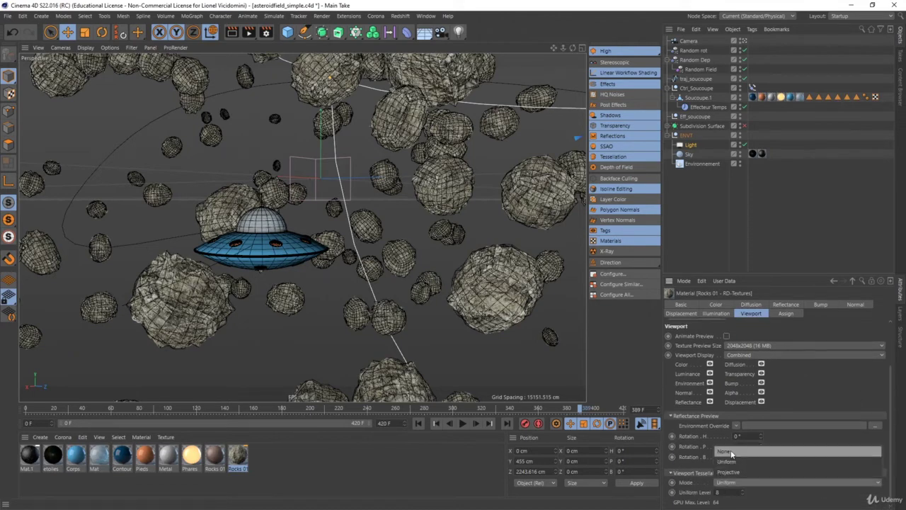
pyautogui.click(737, 464)
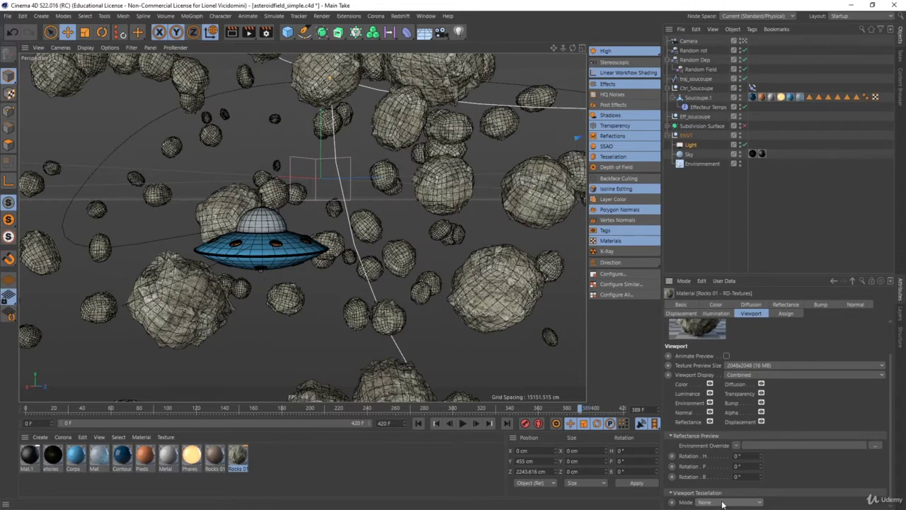
pyautogui.click(722, 504)
pyautogui.click(718, 488)
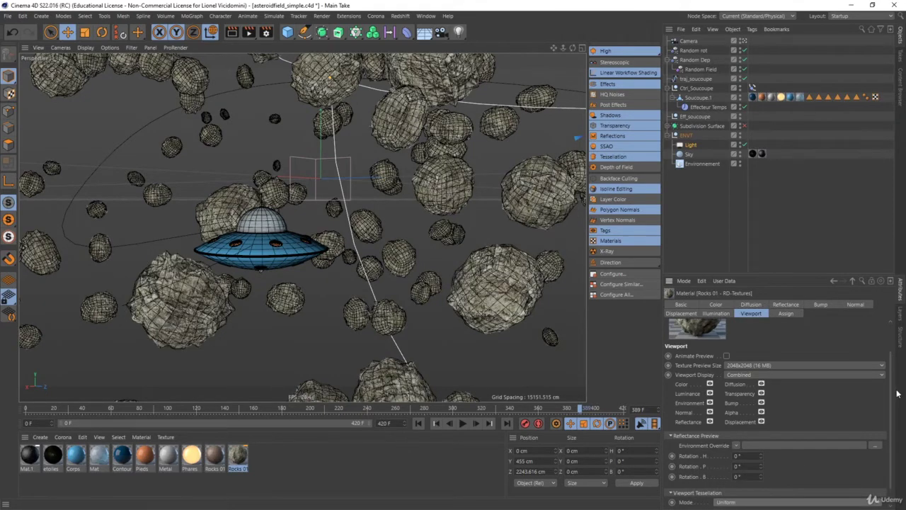
pyautogui.scroll(-1, 893, 425)
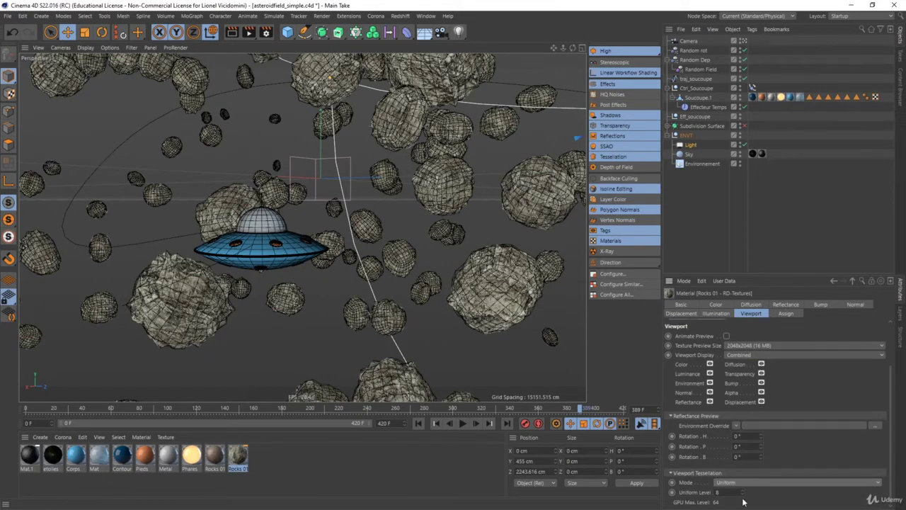
pyautogui.moveTo(743, 498); pyautogui.dragTo(743, 498)
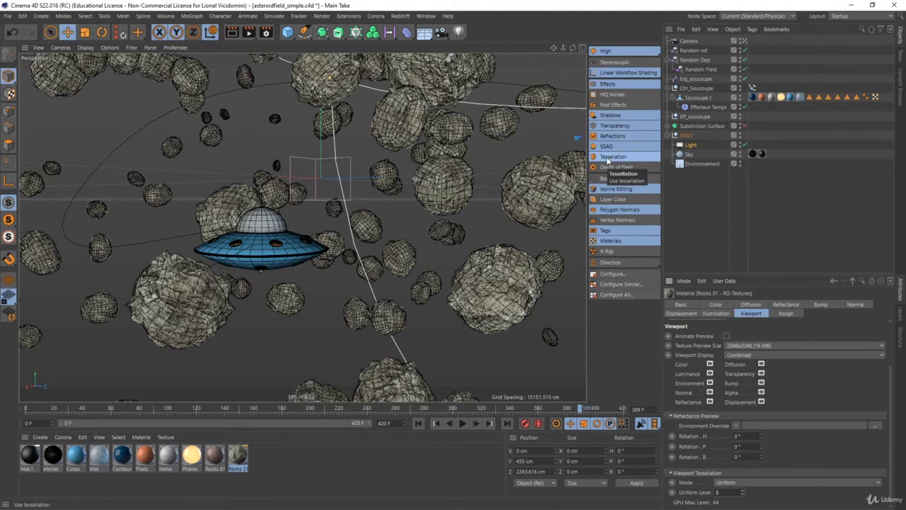
# - Replay the asteroid animation from the start to frame 76, enable SSAO, then scrub to a later frame
pyautogui.click(419, 424)
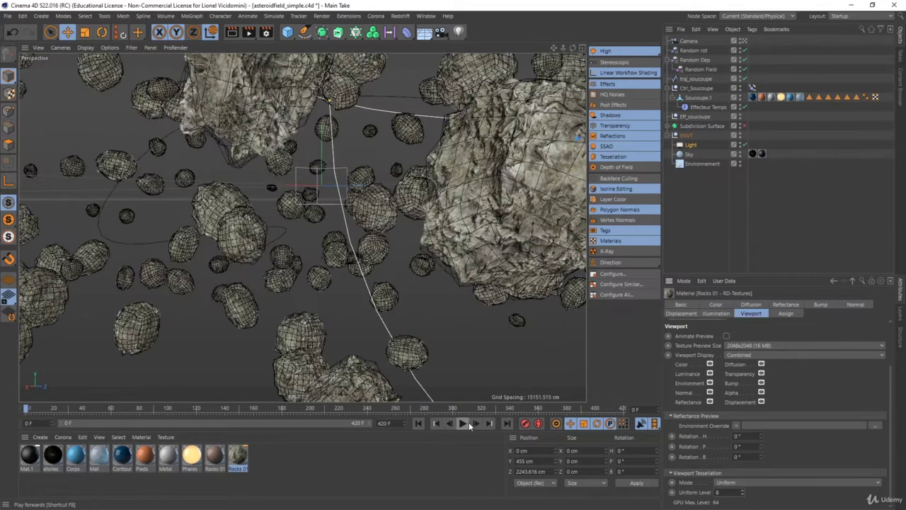
pyautogui.click(464, 423)
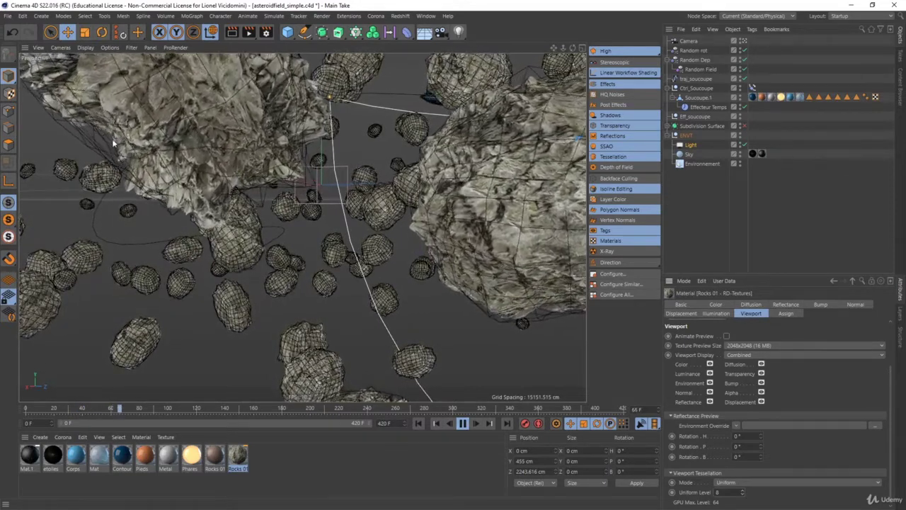
pyautogui.press('F8')
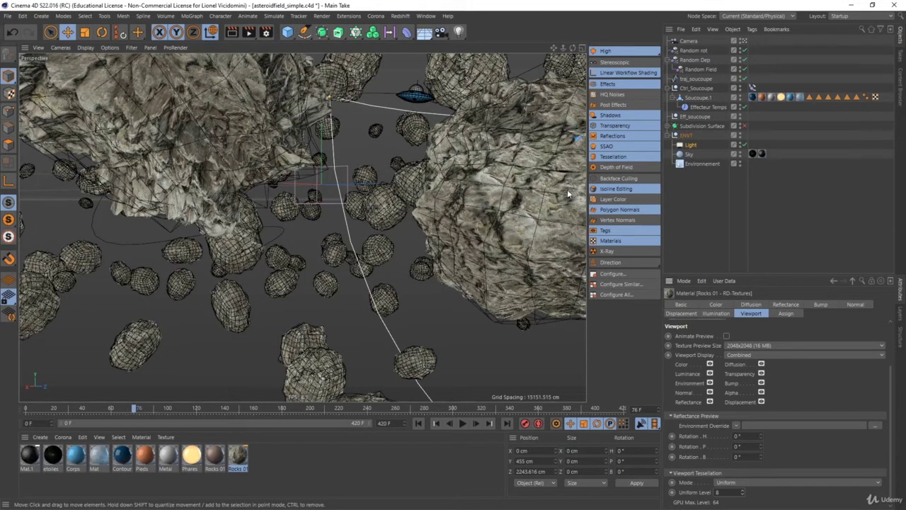
pyautogui.click(603, 147)
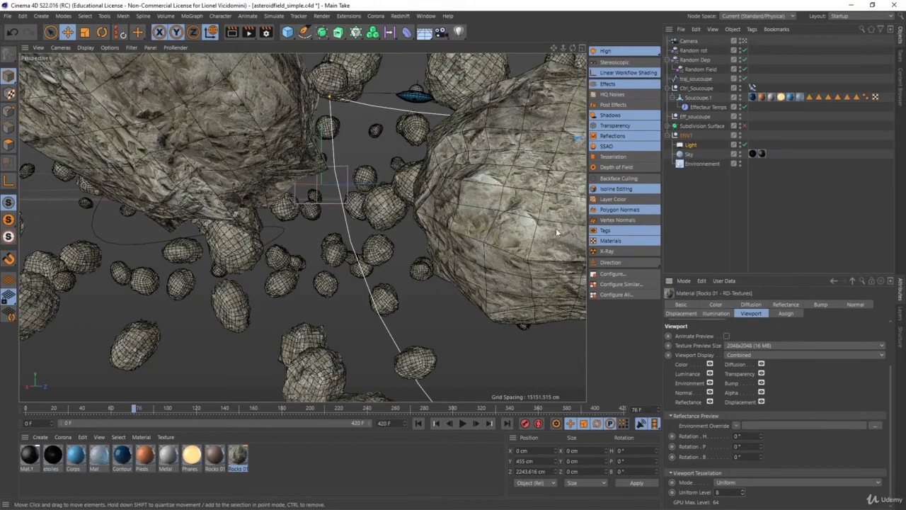
pyautogui.moveTo(139, 412); pyautogui.dragTo(388, 413)
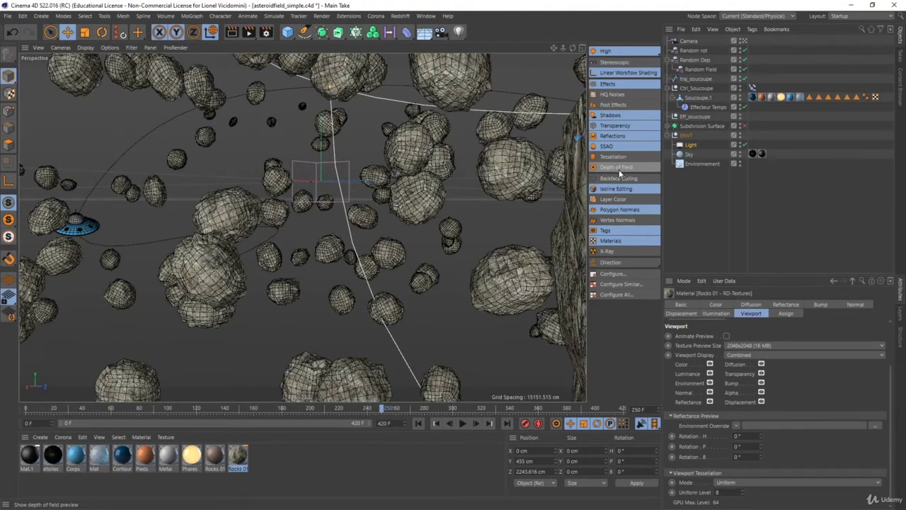
# - Enable depth of field, switch to Gouraud Shading, and scrub to frame 413 with the saucer in view
pyautogui.click(616, 168)
pyautogui.click(614, 168)
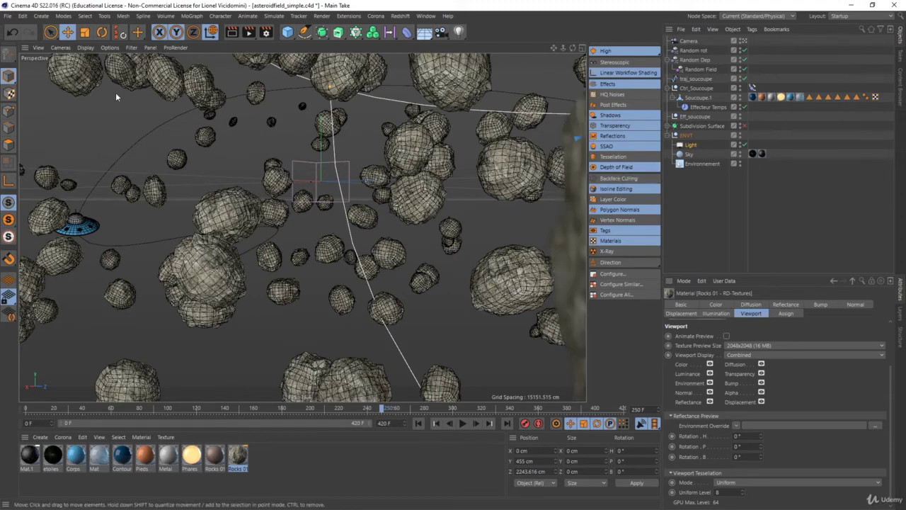
pyautogui.click(85, 47)
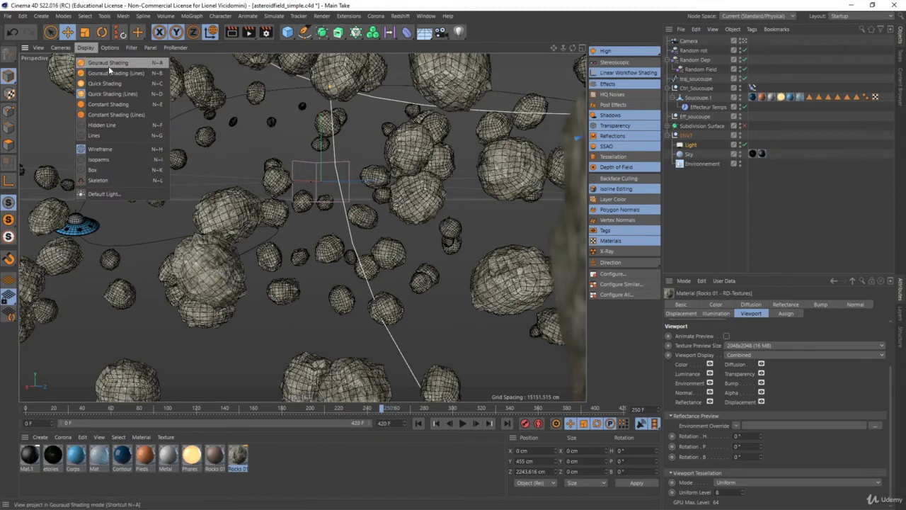
pyautogui.click(107, 63)
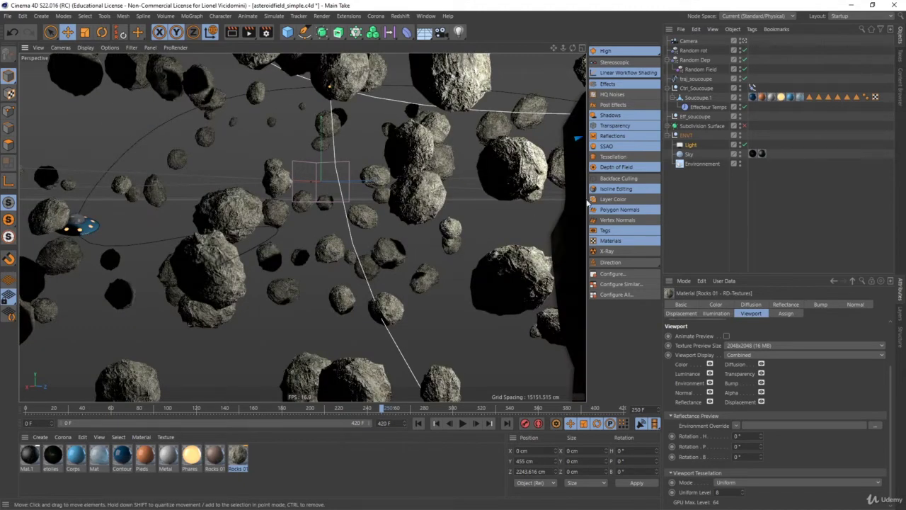
pyautogui.moveTo(388, 409); pyautogui.dragTo(112, 409)
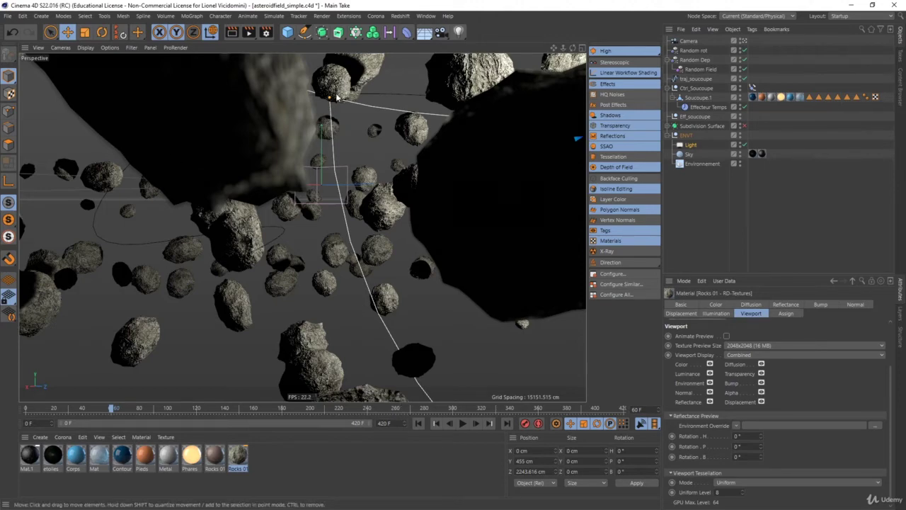
pyautogui.moveTo(113, 409); pyautogui.dragTo(617, 423)
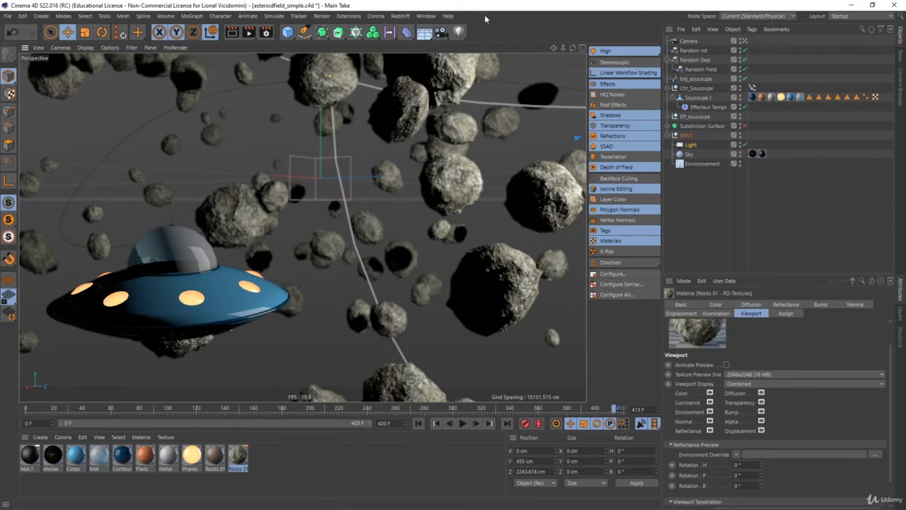
# - Switch to Viewport_car.c4d, enable depth of field in the viewport, and select the Camera
pyautogui.click(427, 16)
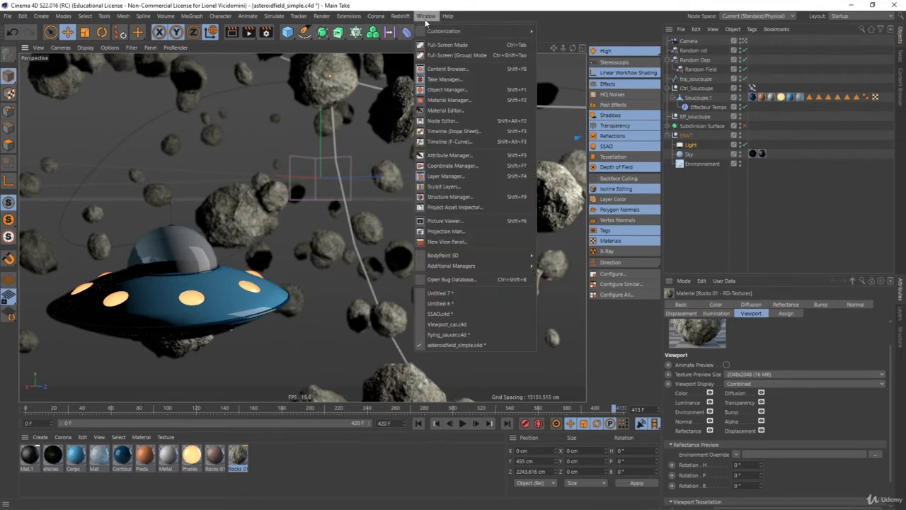
pyautogui.click(458, 323)
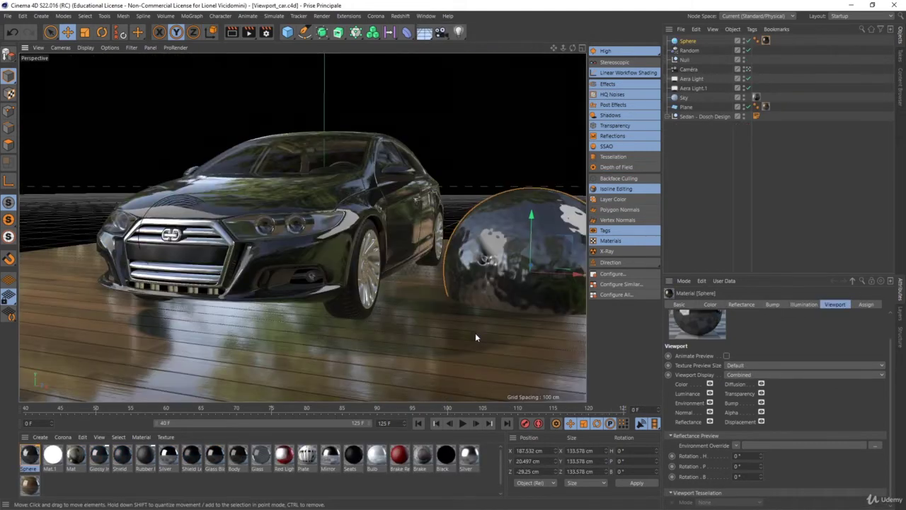
pyautogui.click(613, 167)
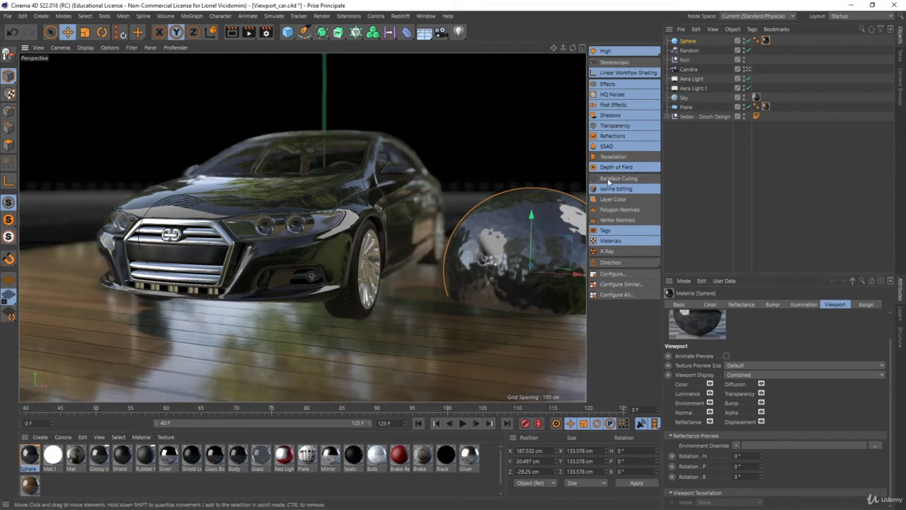
pyautogui.click(688, 69)
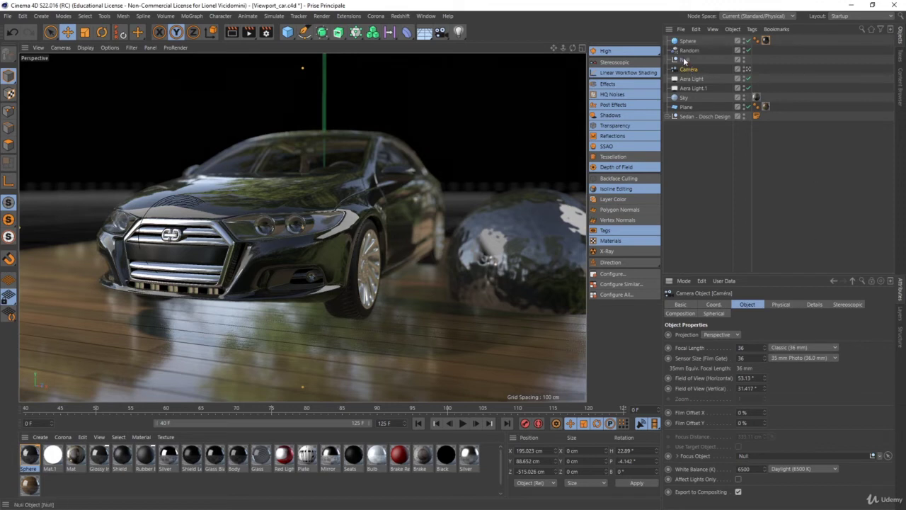
# - Select the camera's focus Null and move it beside the front wheel, ending at Z −218.334 cm
pyautogui.doubleClick(744, 455)
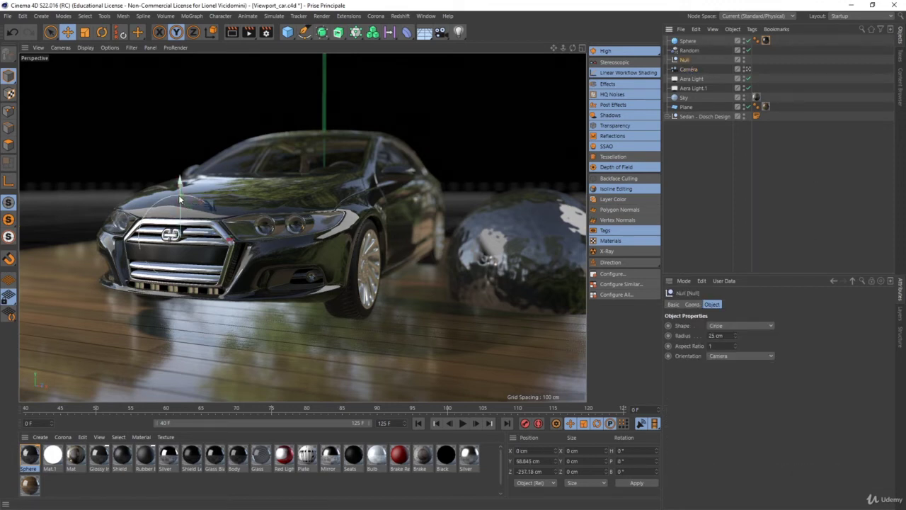
pyautogui.moveTo(226, 243); pyautogui.dragTo(430, 261)
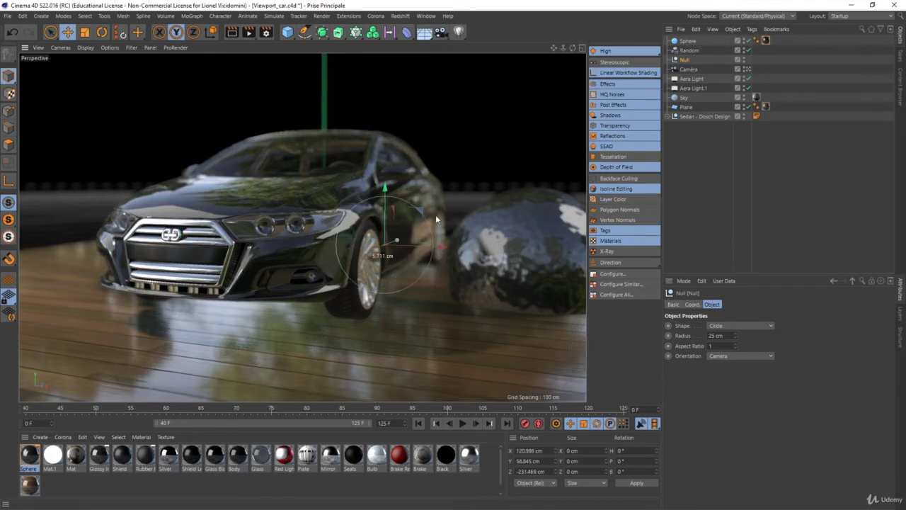
pyautogui.moveTo(403, 238); pyautogui.dragTo(449, 214)
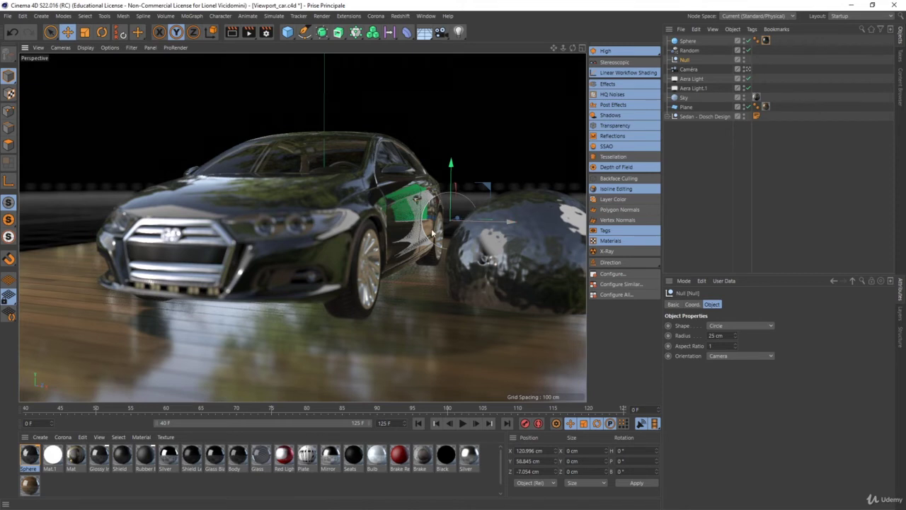
pyautogui.moveTo(432, 234); pyautogui.dragTo(408, 240)
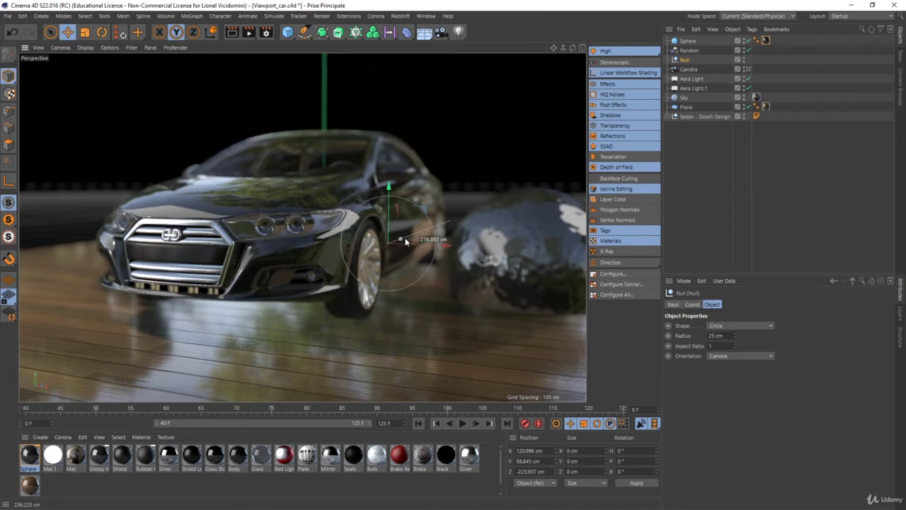
# - Select the Camera and bring up its Physical settings tab
pyautogui.click(689, 70)
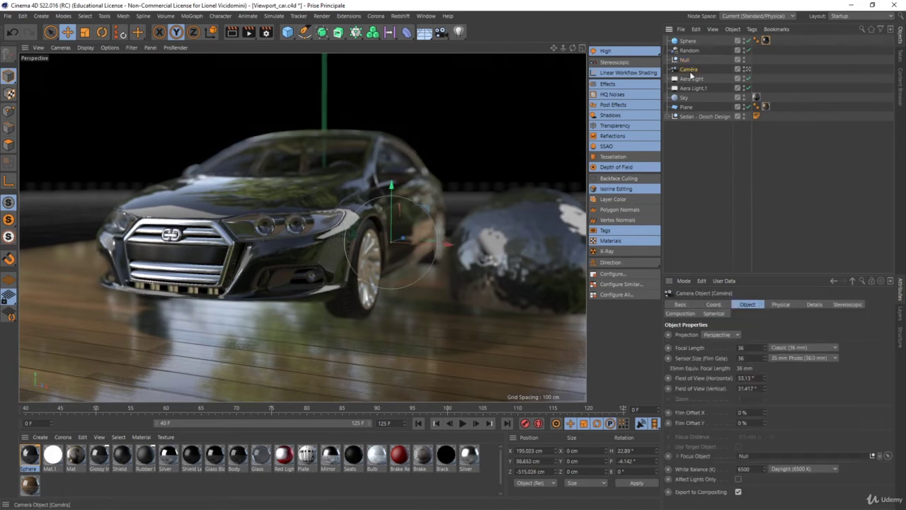
pyautogui.click(815, 304)
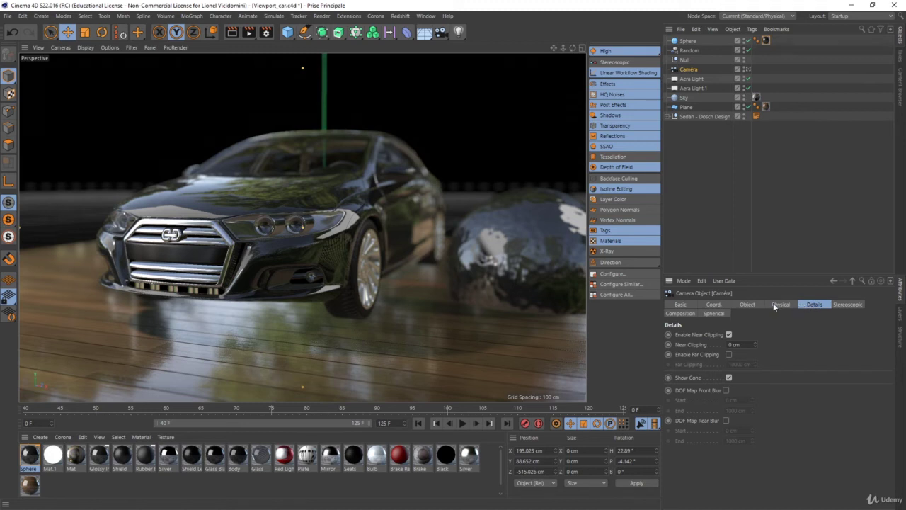
pyautogui.click(782, 306)
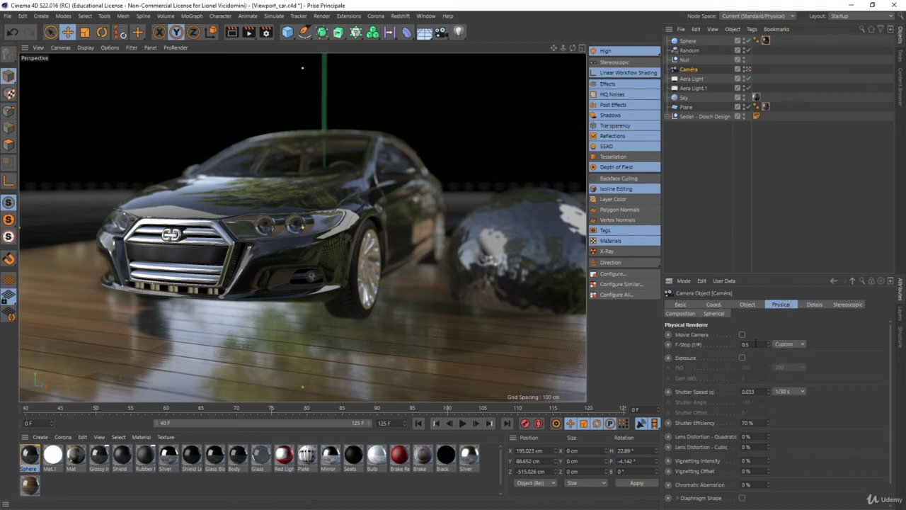
# - Try an F-Stop of 2, then set the F-Stop to 0.5 for stronger blur
pyautogui.click(755, 344)
pyautogui.write('2')
pyautogui.press('Return')
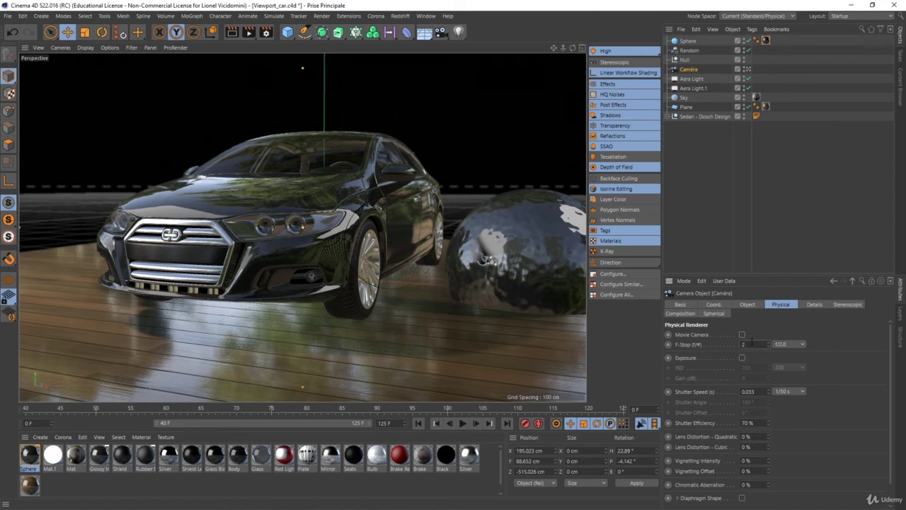
pyautogui.write('0.5')
pyautogui.press('Return')
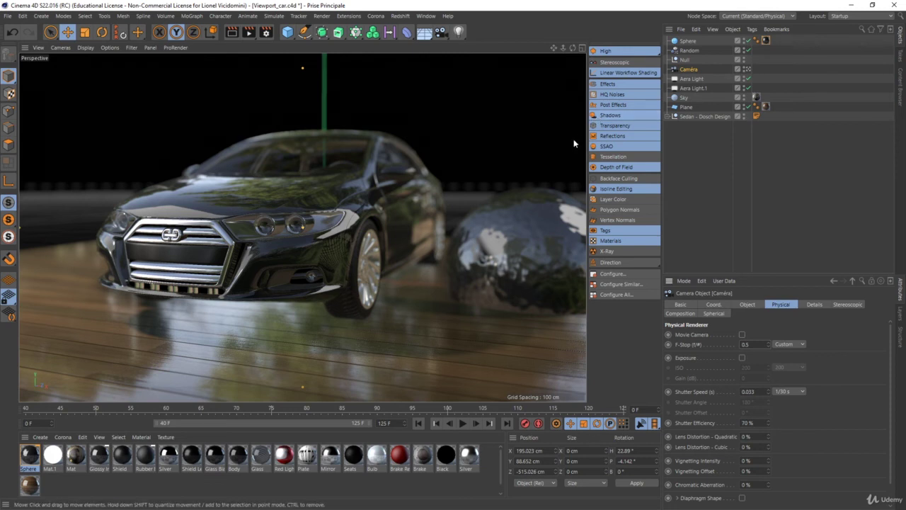
# - Toggle tessellation off and back on, then filter the viewport to Geometry Only
pyautogui.click(613, 157)
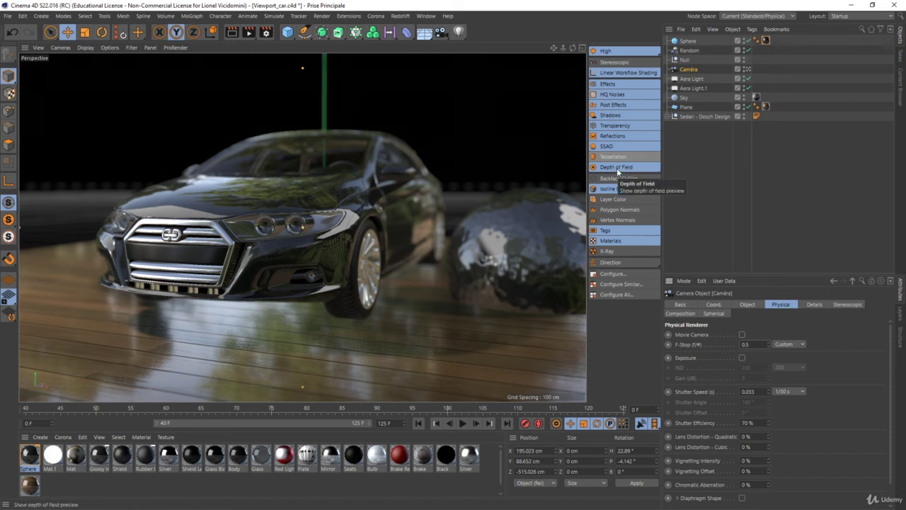
pyautogui.click(607, 157)
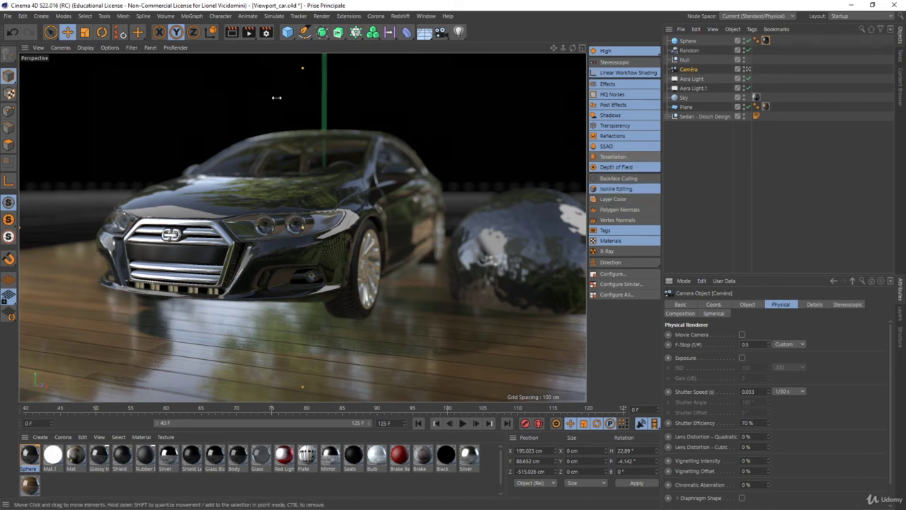
pyautogui.click(131, 48)
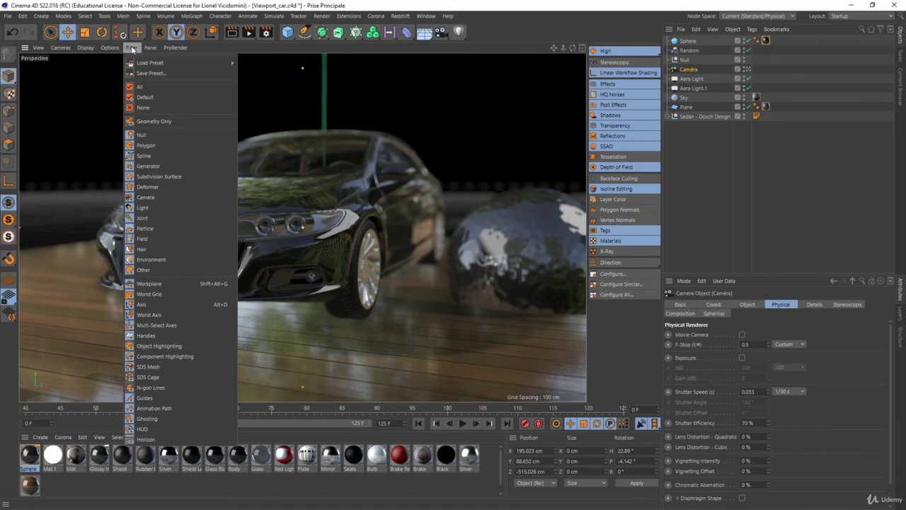
pyautogui.click(150, 122)
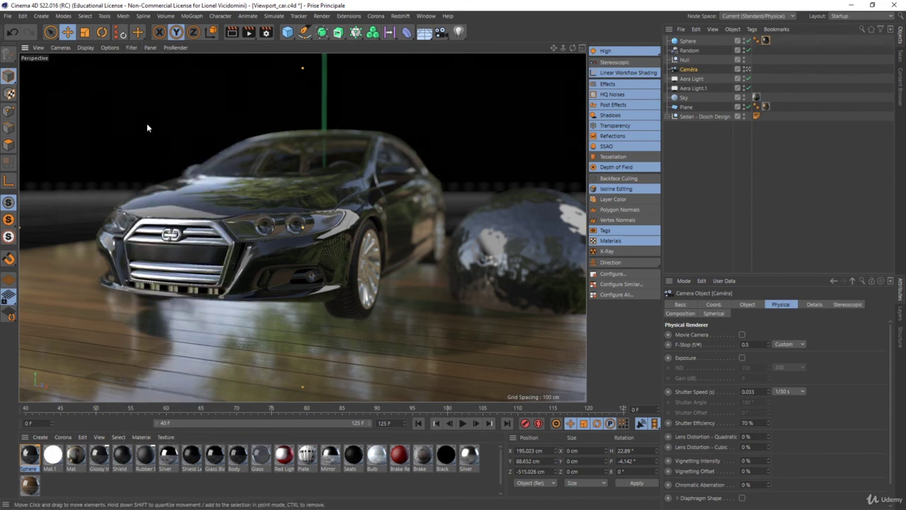